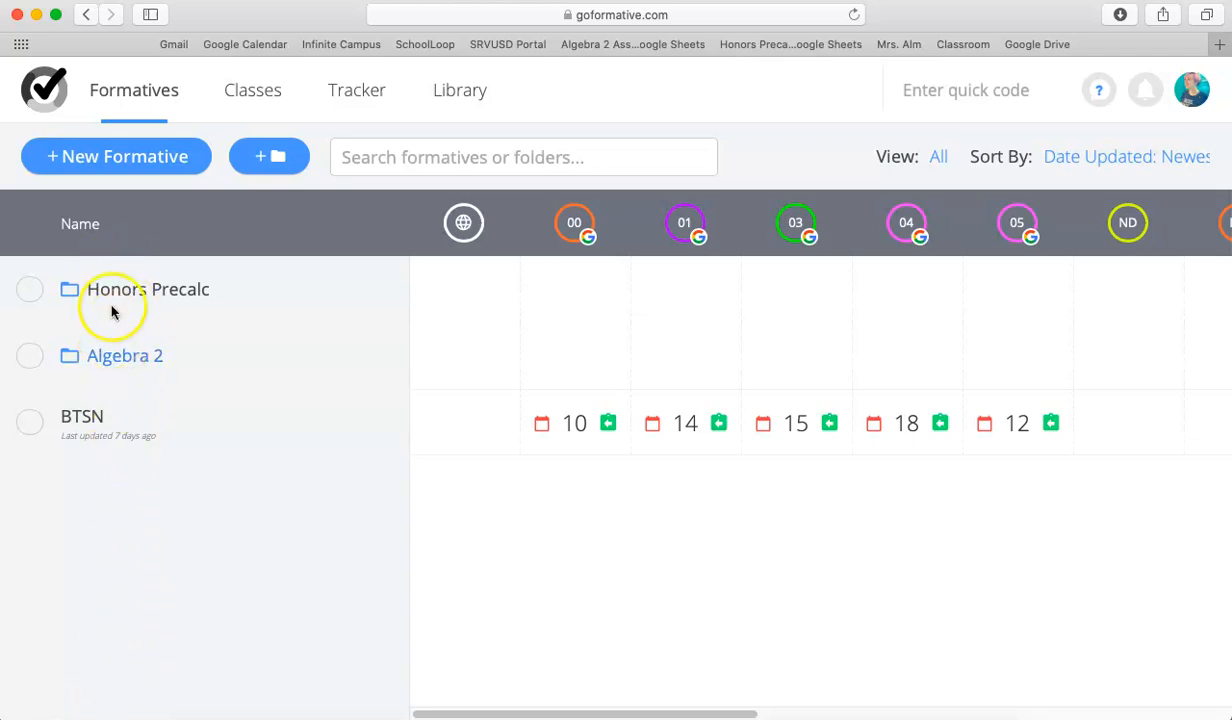
Open the Chapter 1 folder inside the Algebra 2 formatives folder.
click(113, 365)
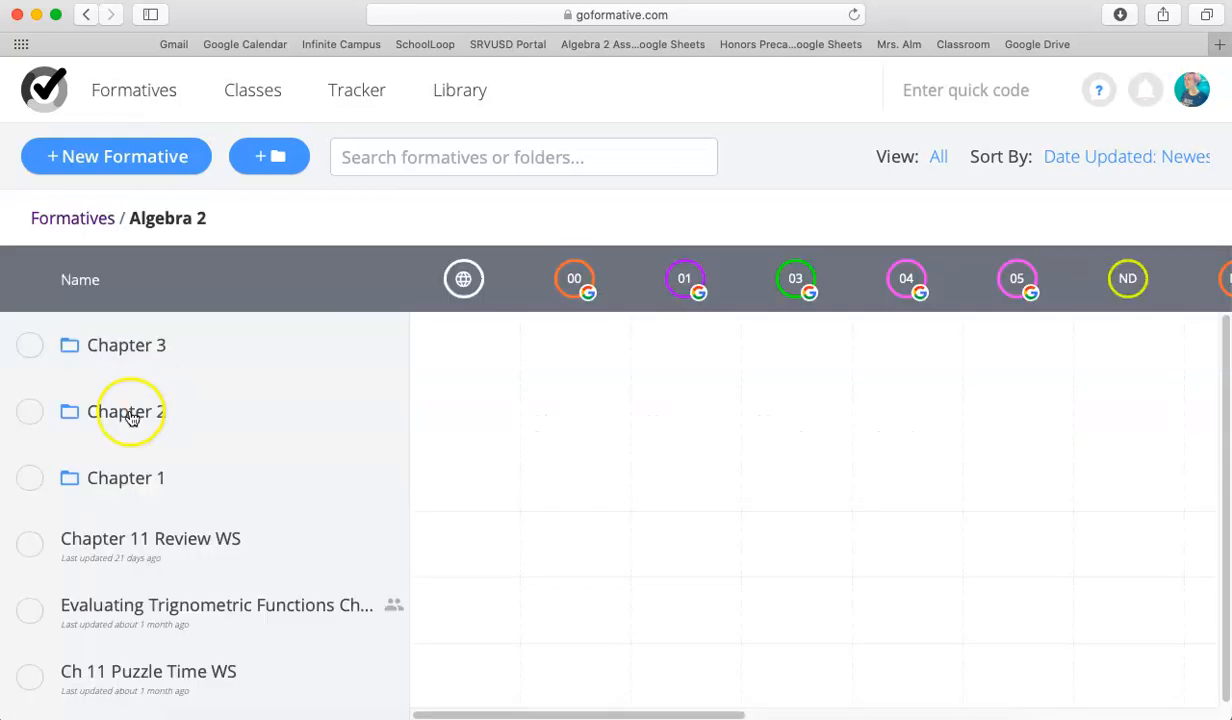
click(130, 478)
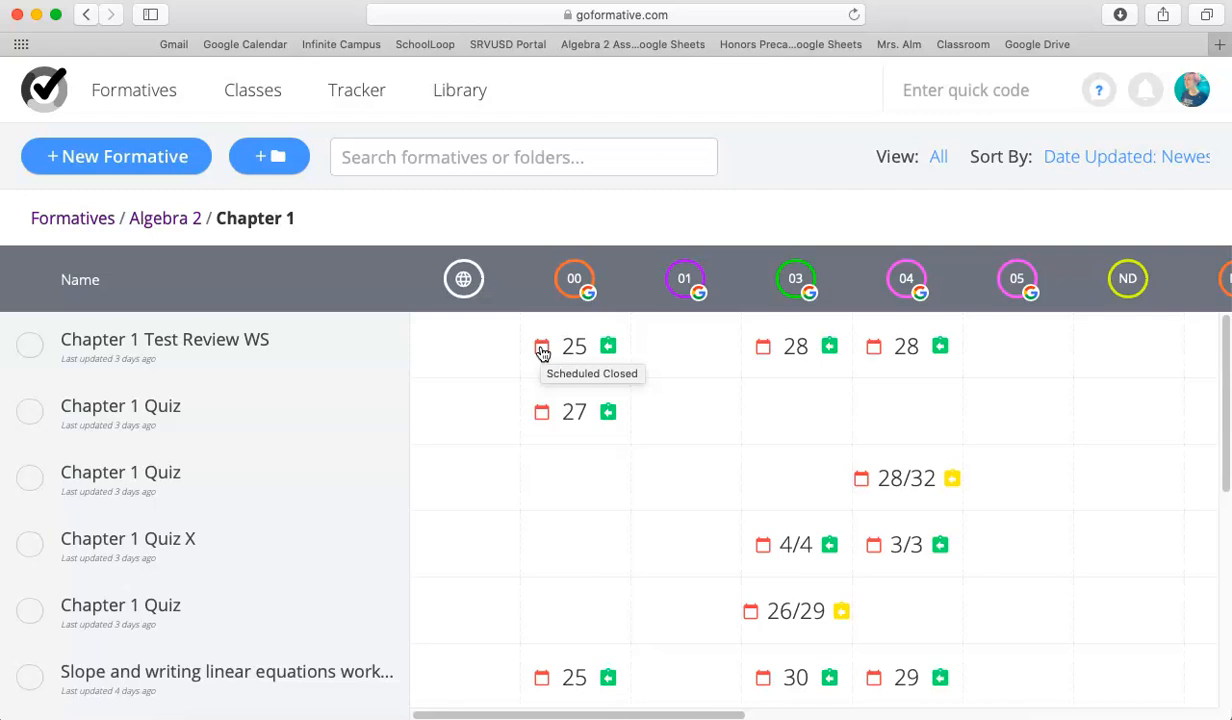
click(541, 350)
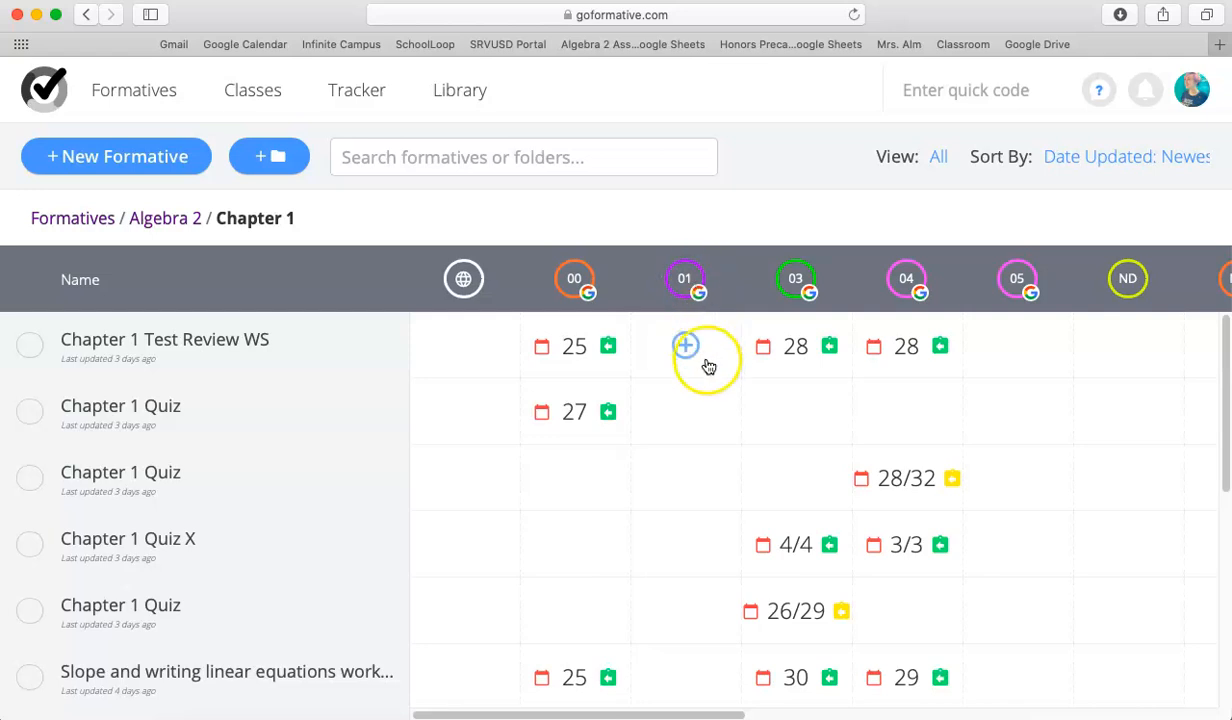
click(690, 412)
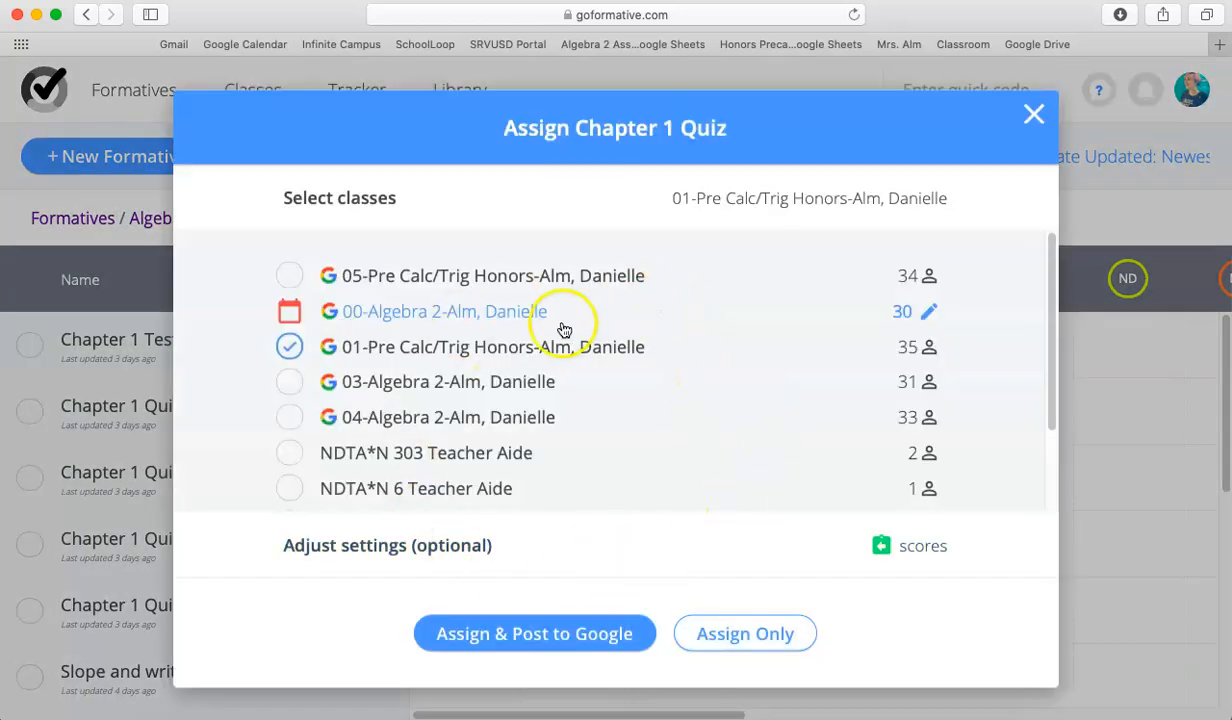
click(1034, 117)
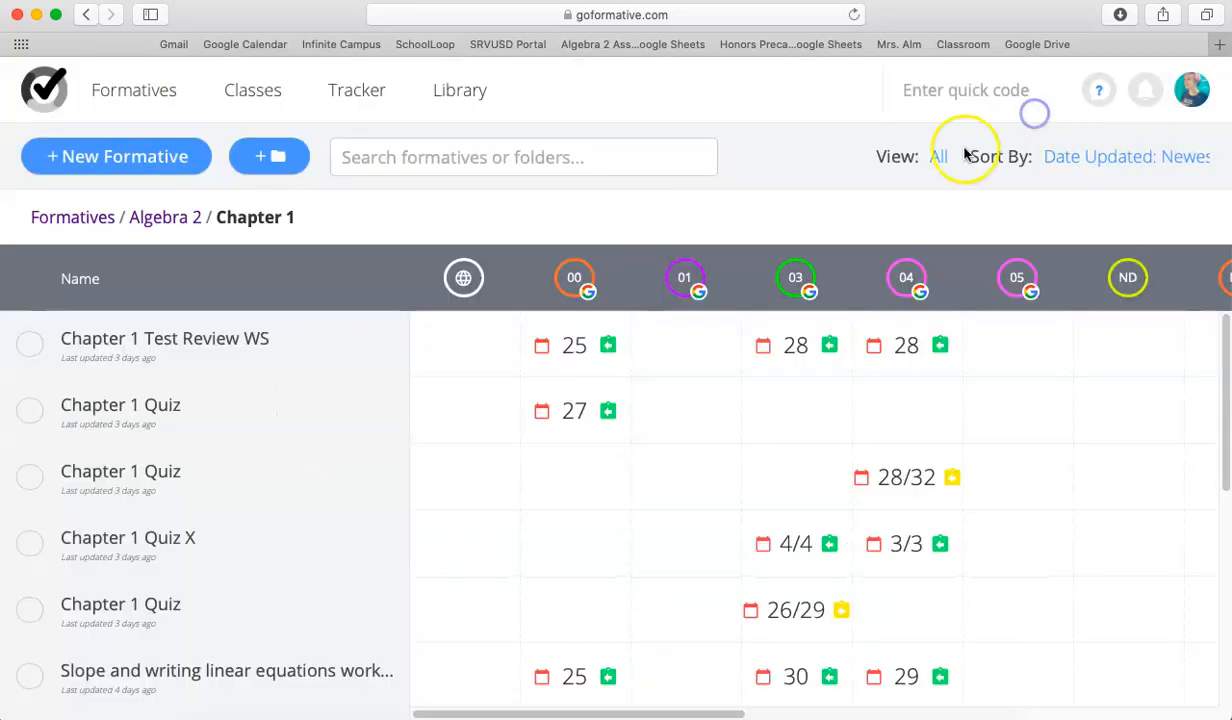
Open the first Chapter 1 Quiz, go to its assignment options and select the 01-Pre Calc/Trig Honors class.
click(139, 413)
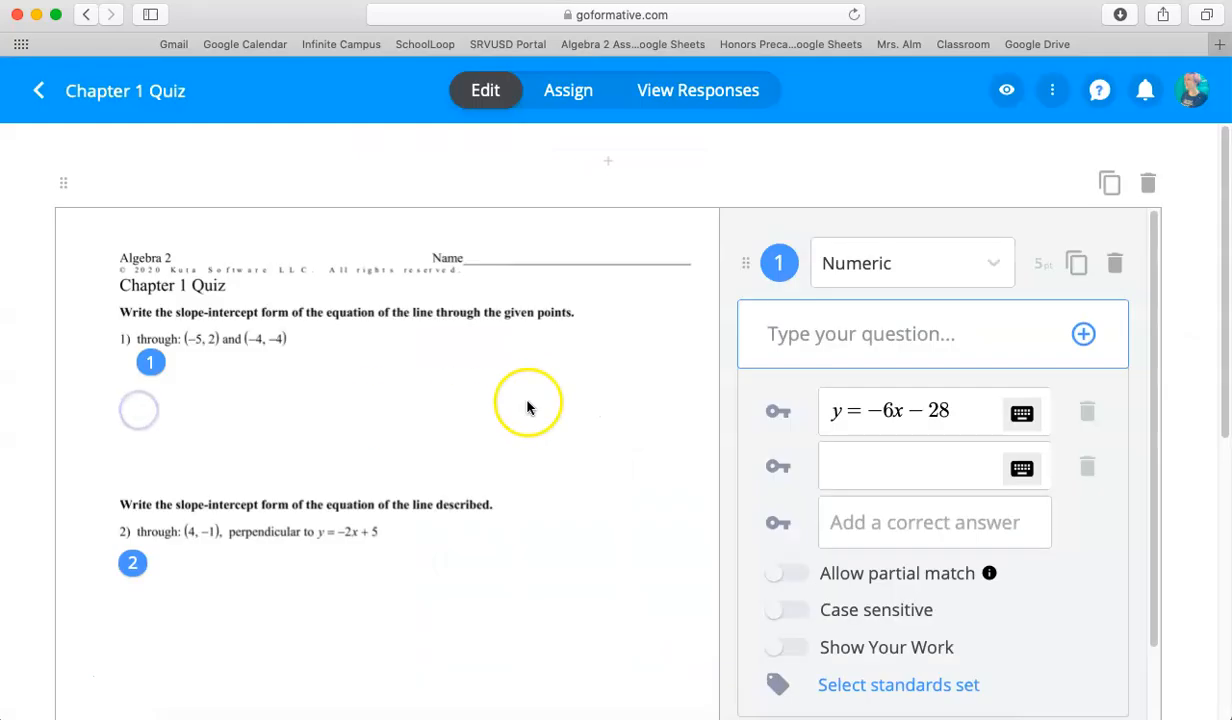
click(572, 90)
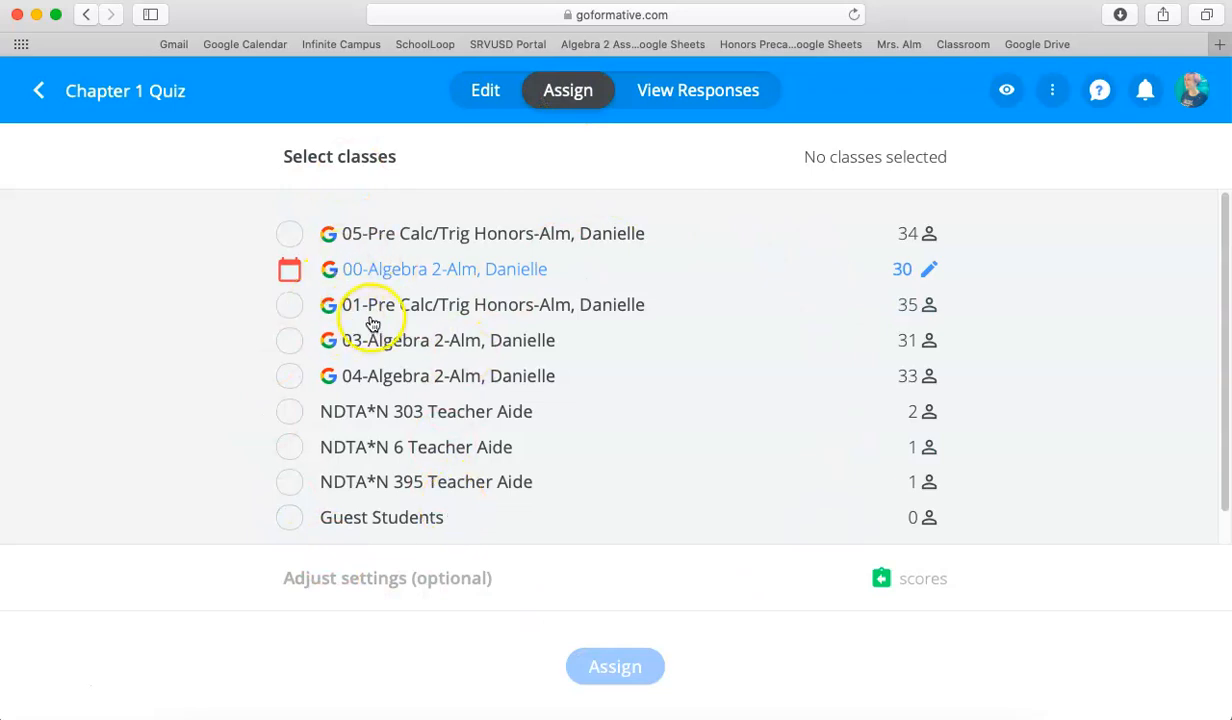
click(291, 307)
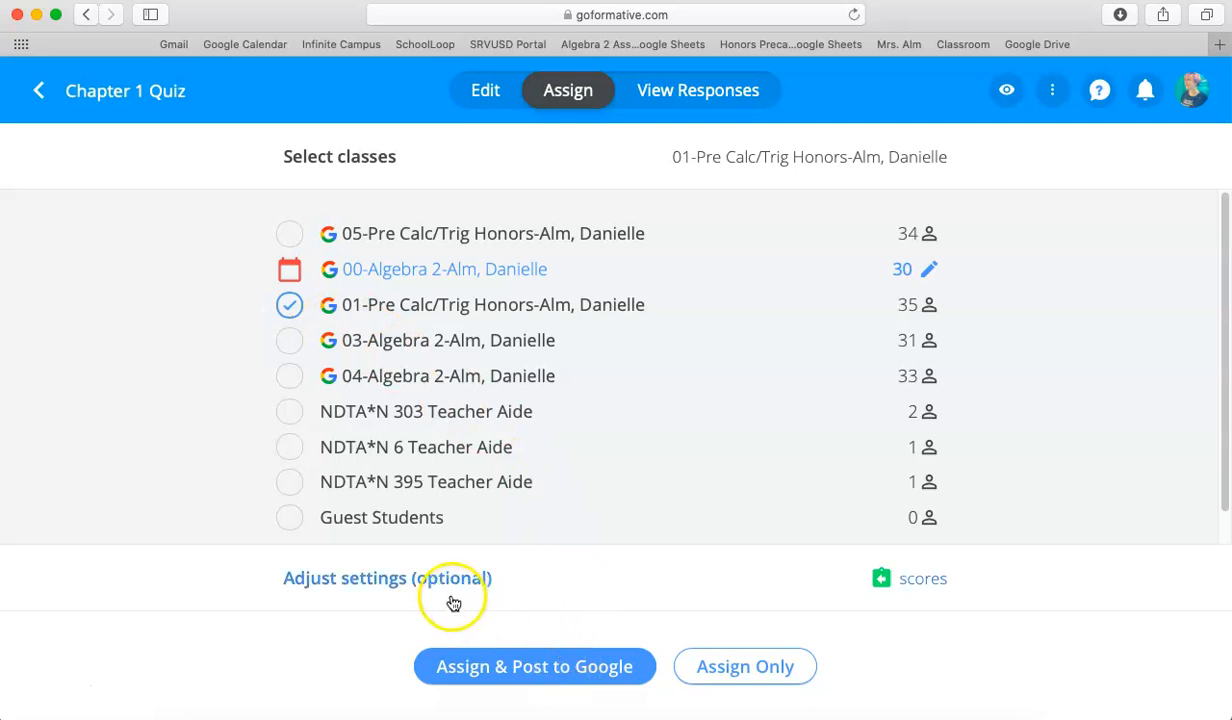
In the optional assignment settings, restrict the quiz to individual students and choose the first, third and fourth students on the roster.
click(384, 587)
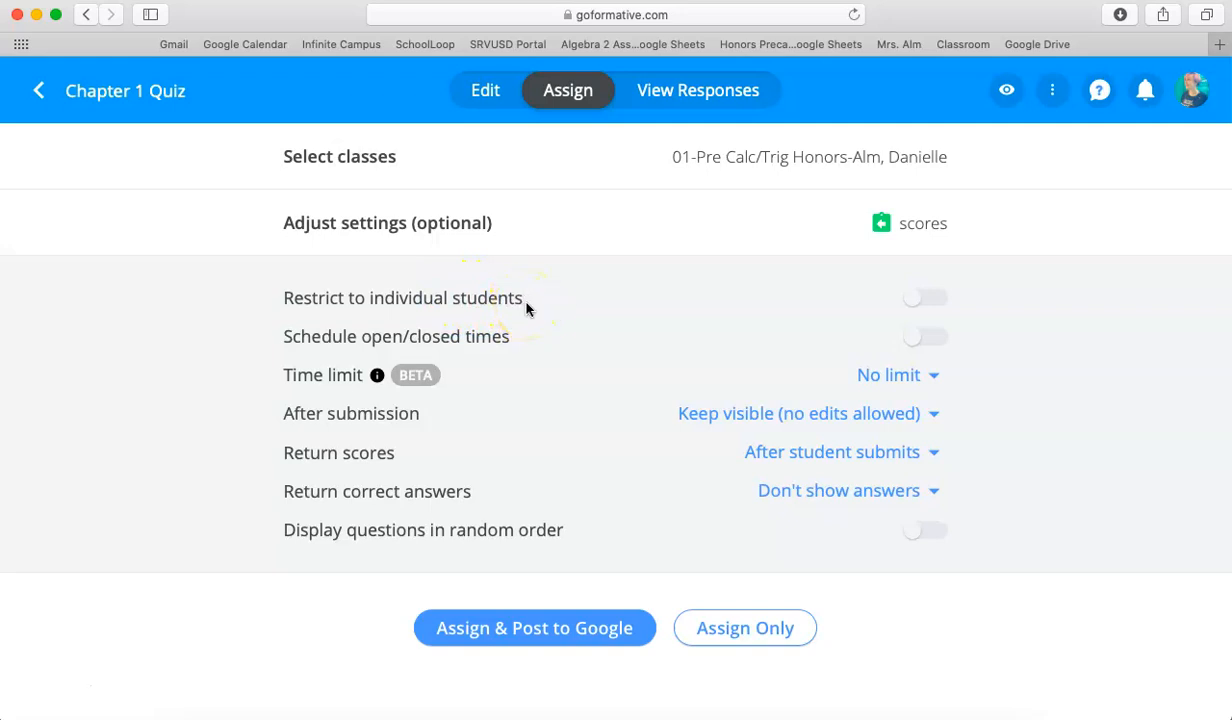
click(930, 300)
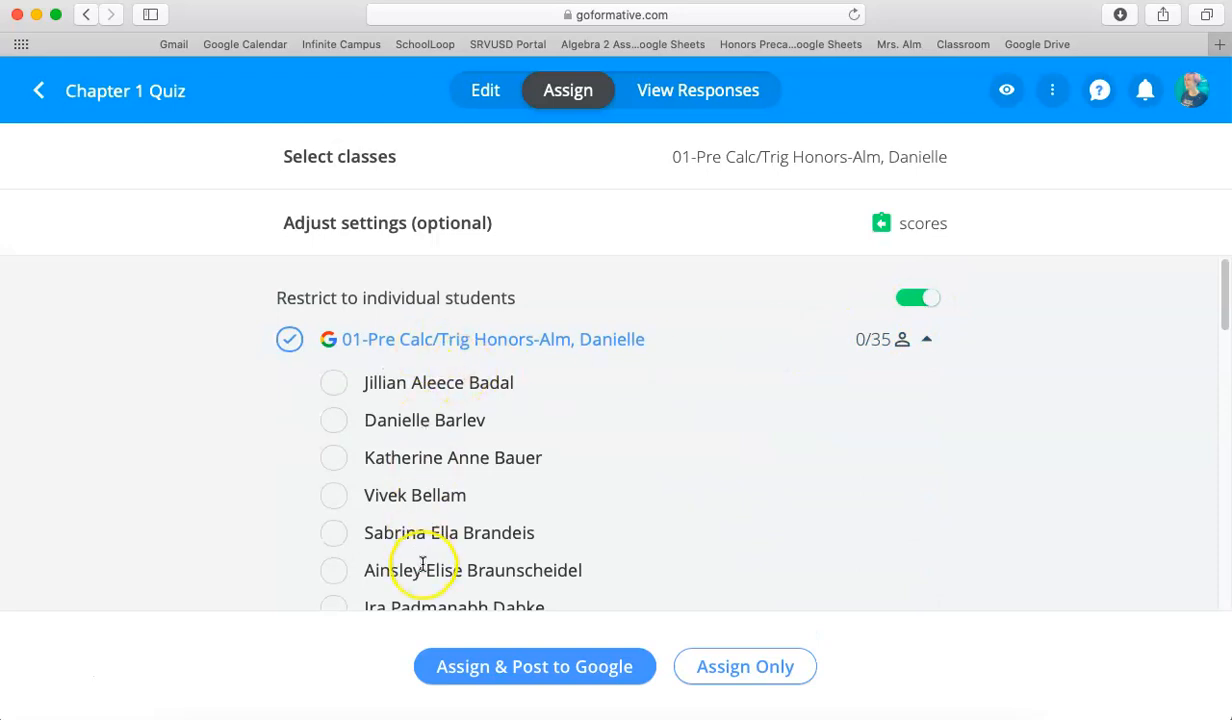
click(334, 383)
click(334, 461)
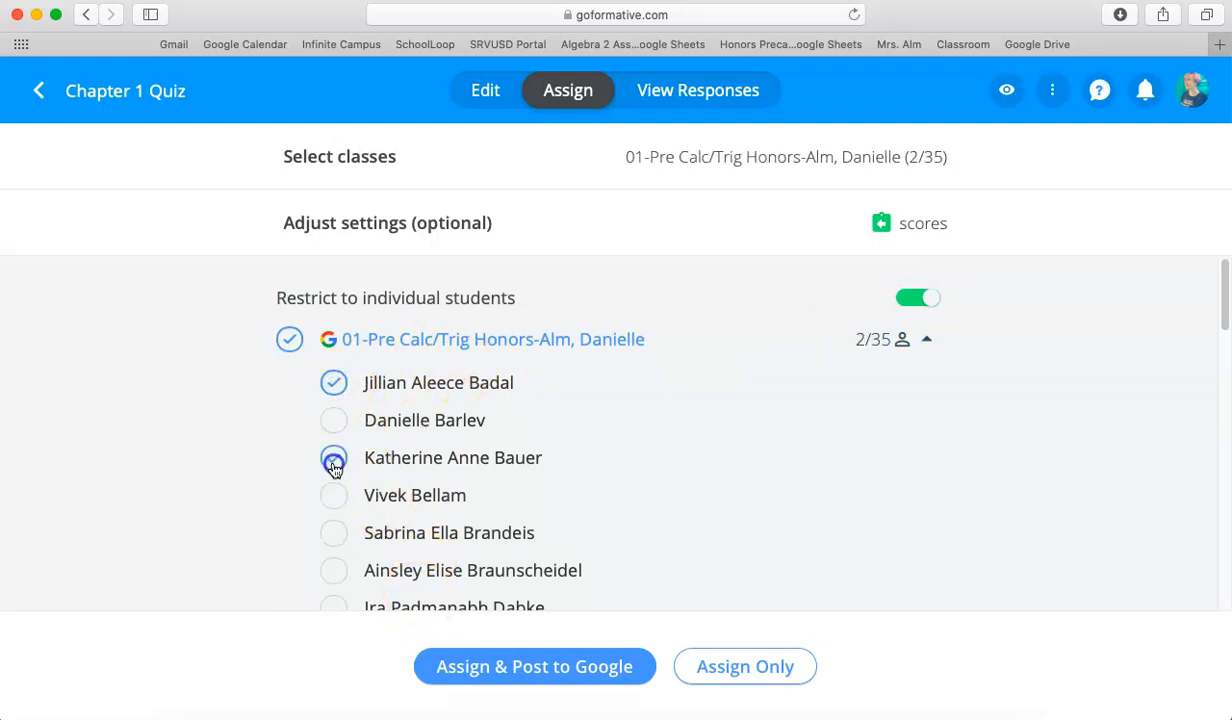
click(334, 496)
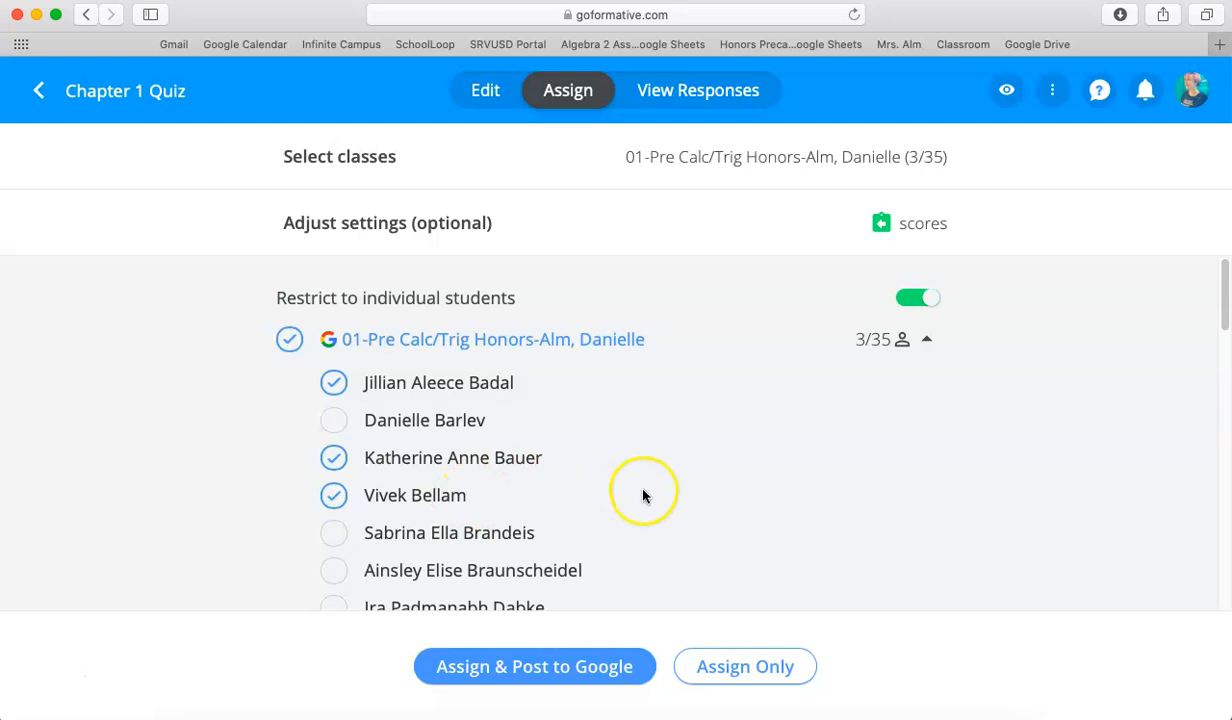
Schedule the quiz to open today at 9:00 AM and close today at 10:00 AM.
scroll(643, 496, down, 1)
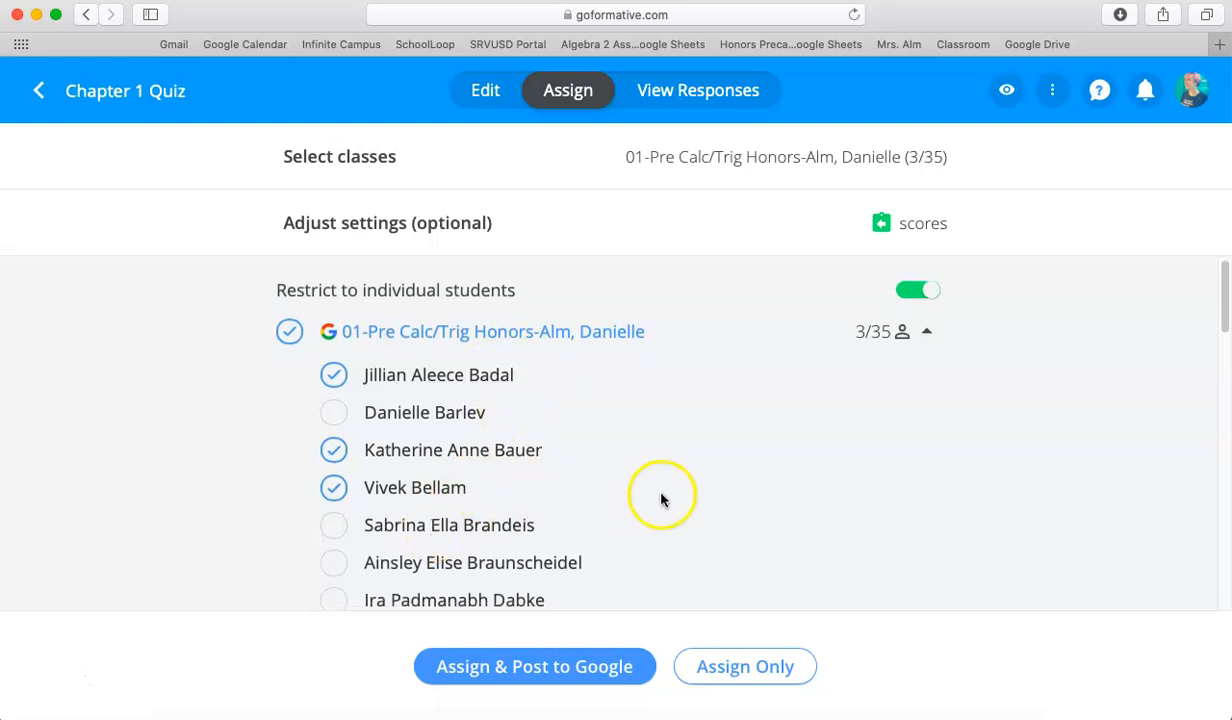
scroll(712, 481, down, 5)
scroll(714, 481, down, 10)
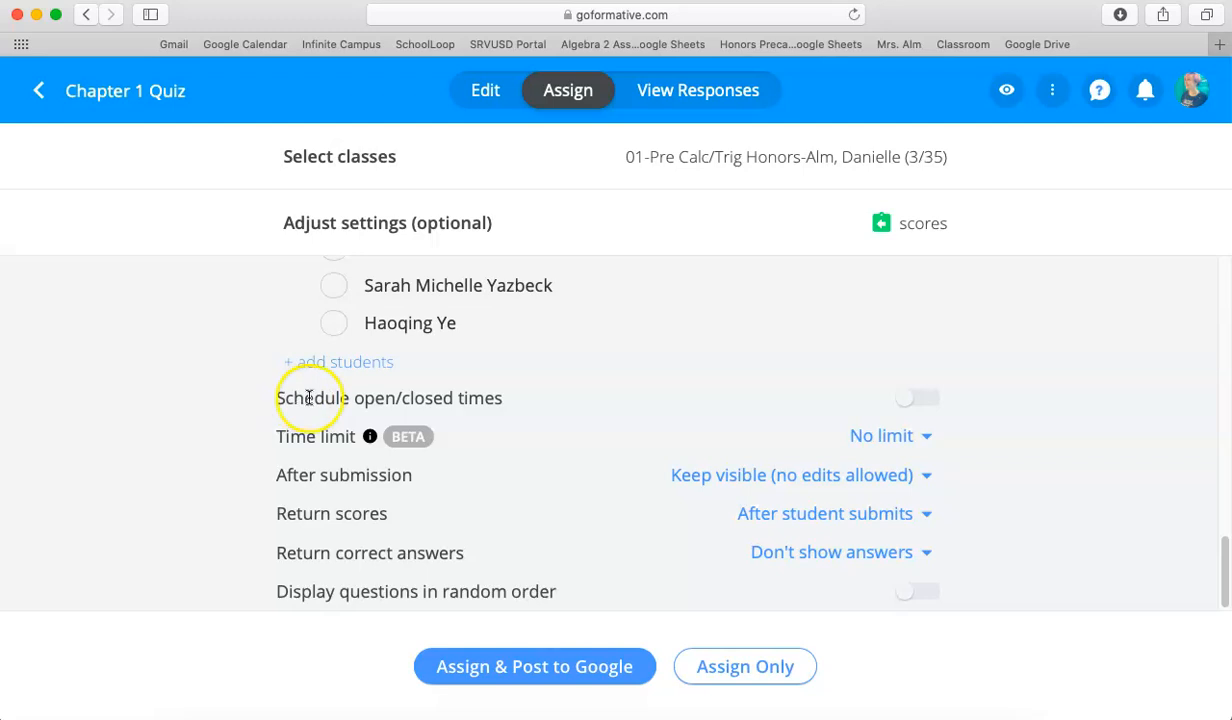
click(921, 400)
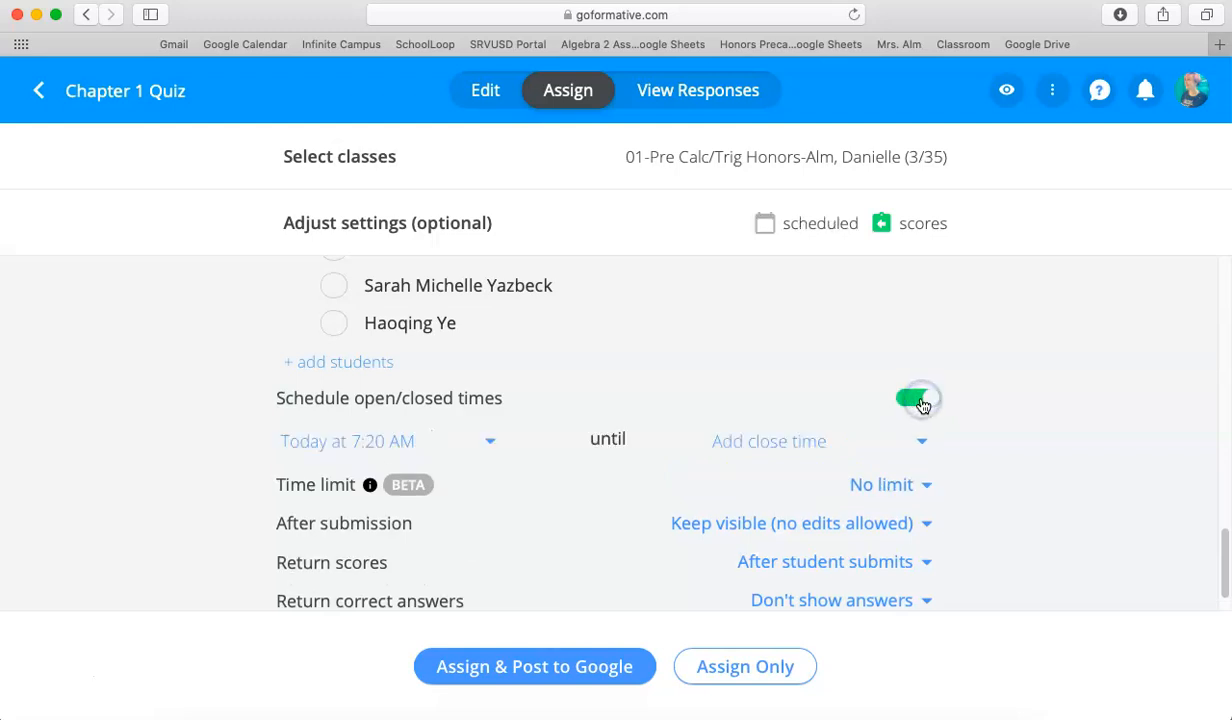
click(491, 442)
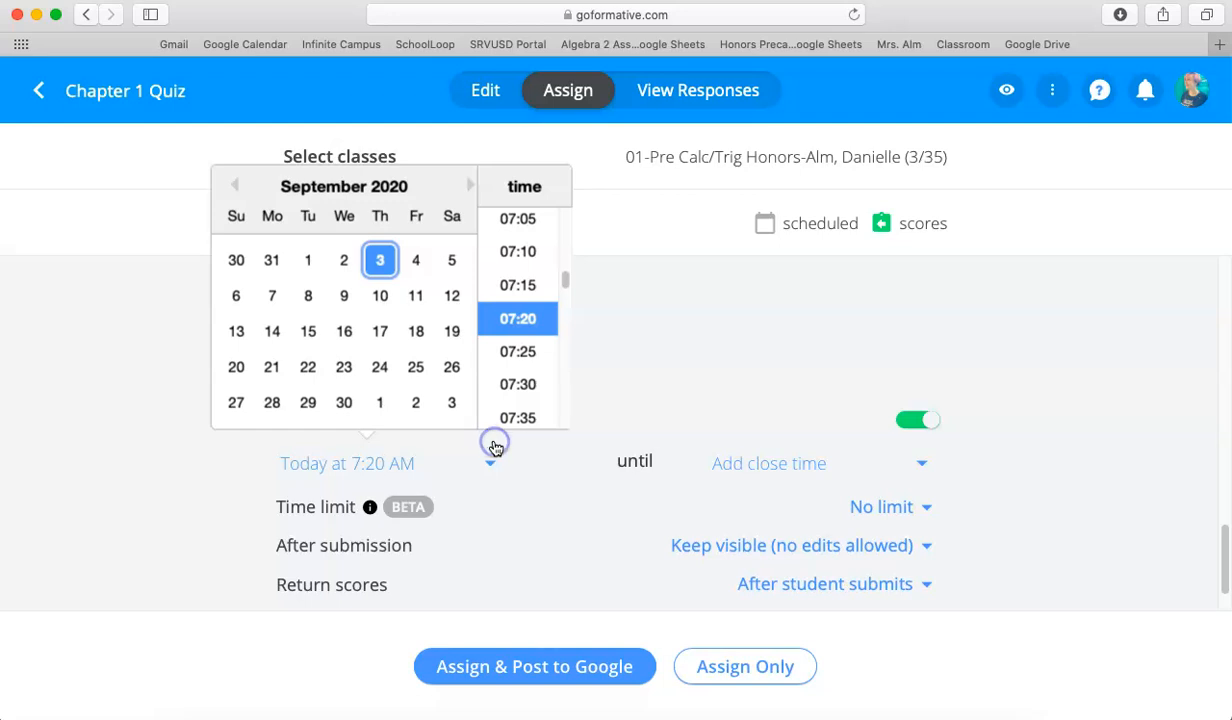
scroll(525, 356, down, 15)
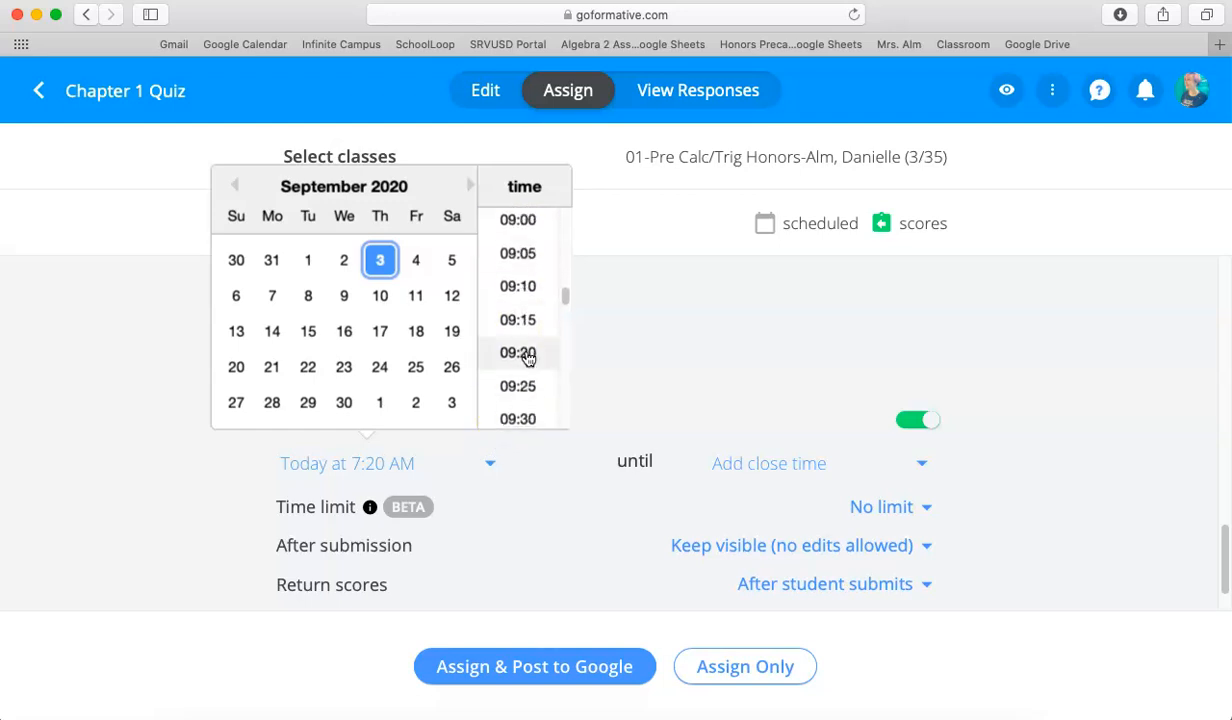
click(522, 222)
click(753, 463)
click(907, 316)
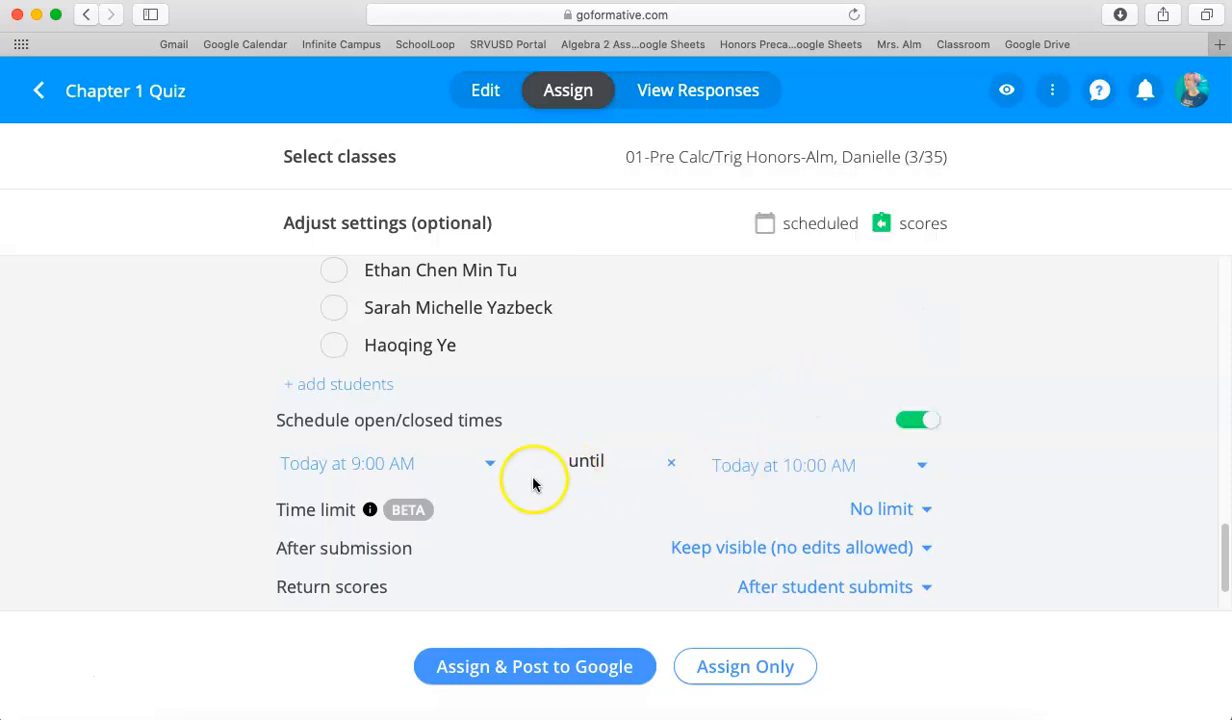
click(372, 465)
click(380, 262)
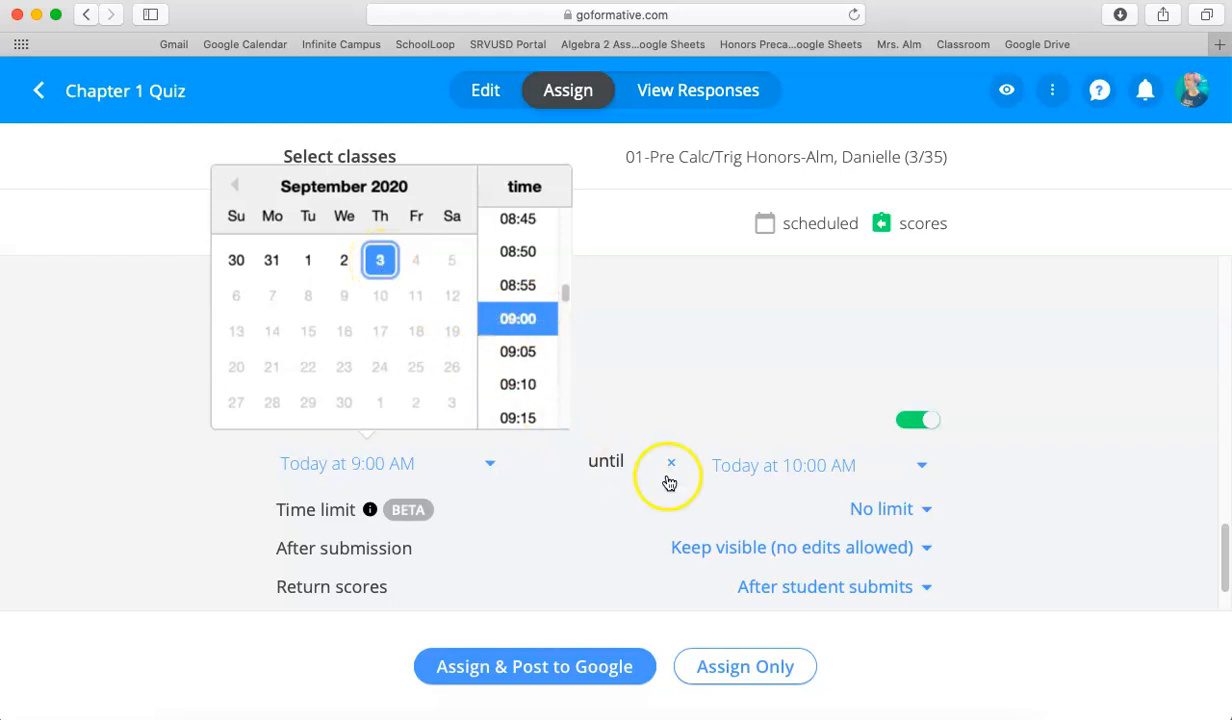
click(1000, 410)
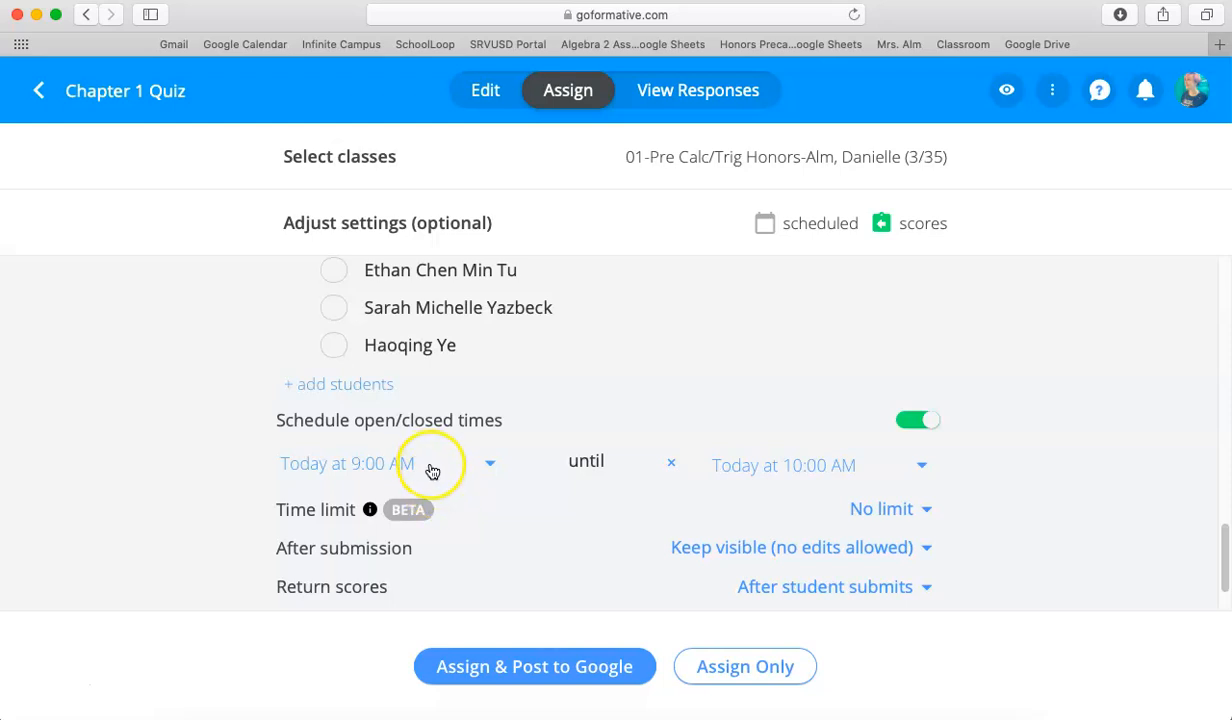
Select every student in the 01-Pre Calc/Trig Honors class for the quiz.
scroll(430, 465, up, 15)
click(290, 339)
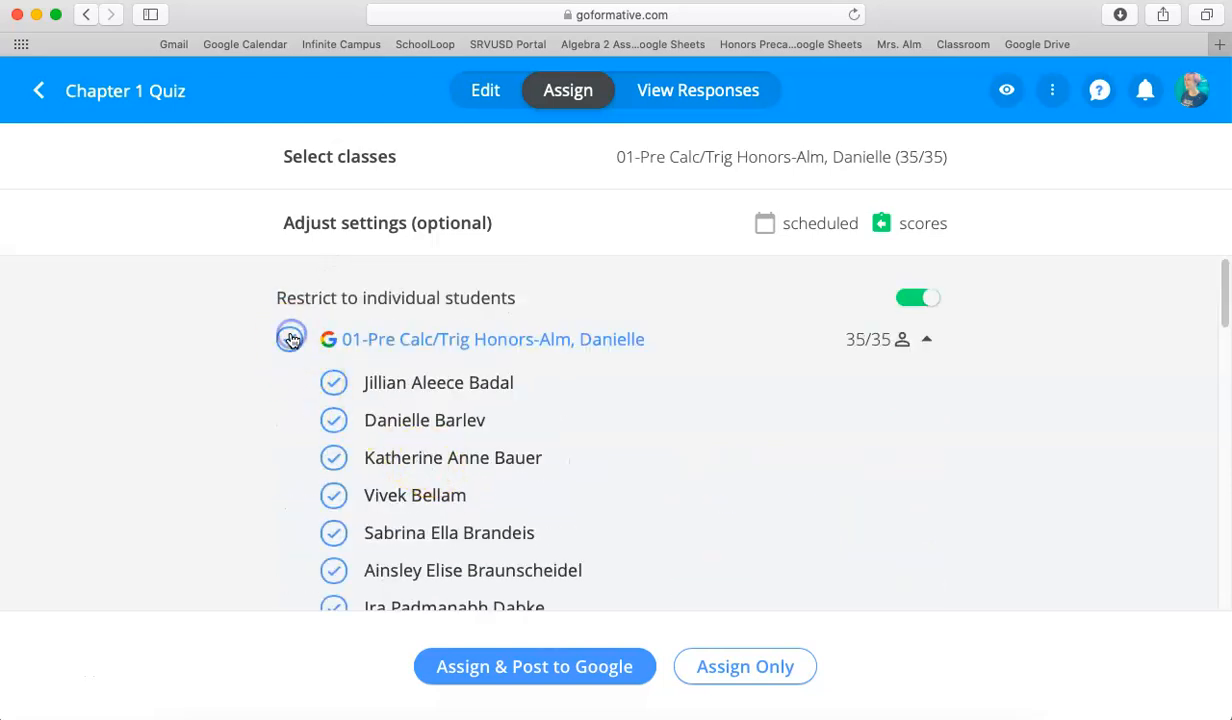
scroll(495, 408, down, 15)
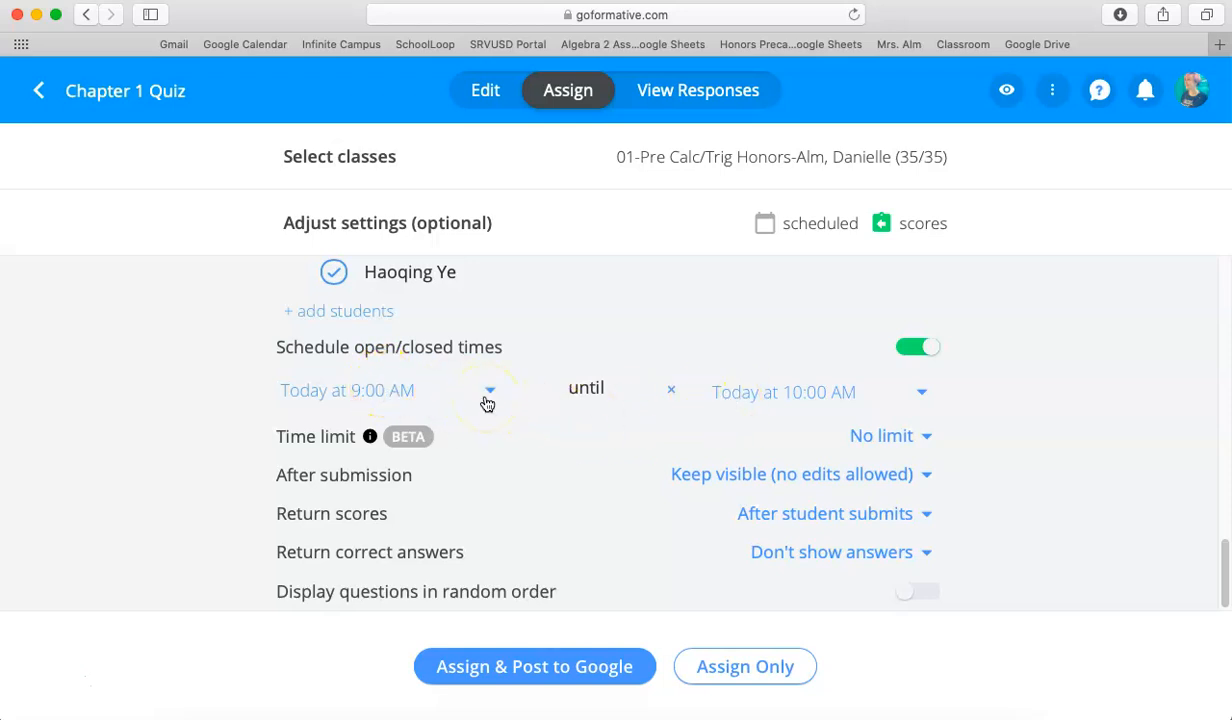
scroll(487, 403, up, 3)
scroll(487, 403, down, 1)
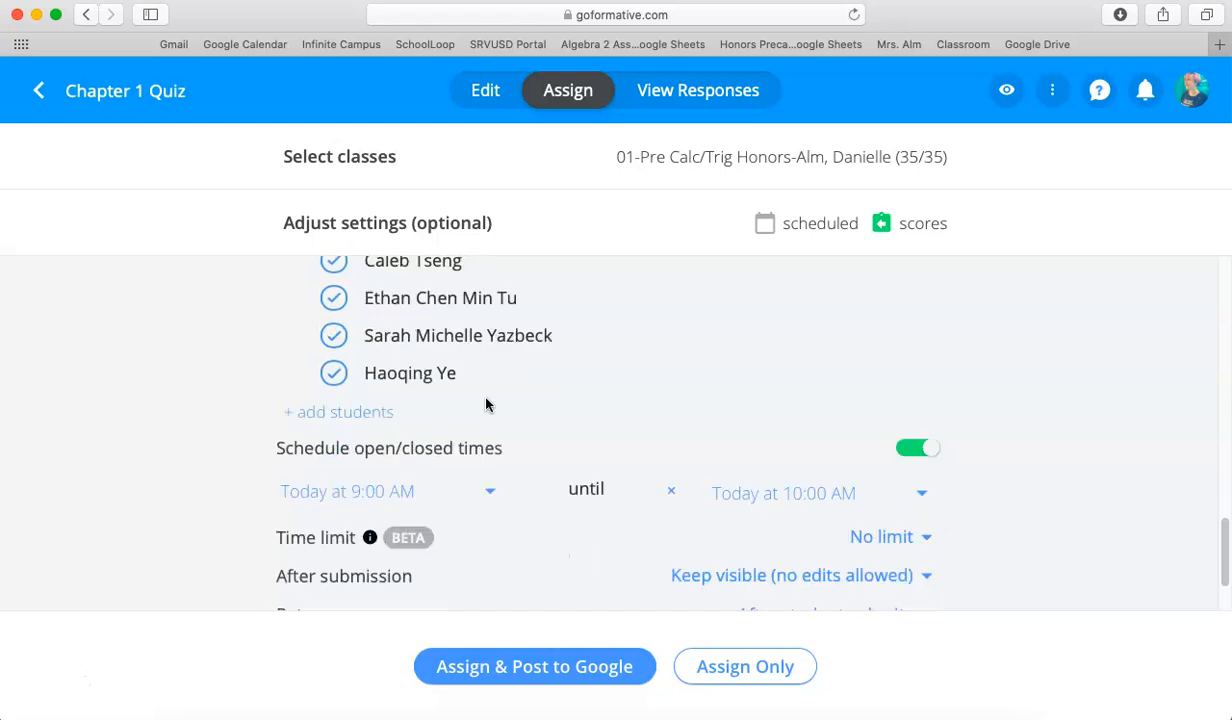
scroll(487, 404, down, 2)
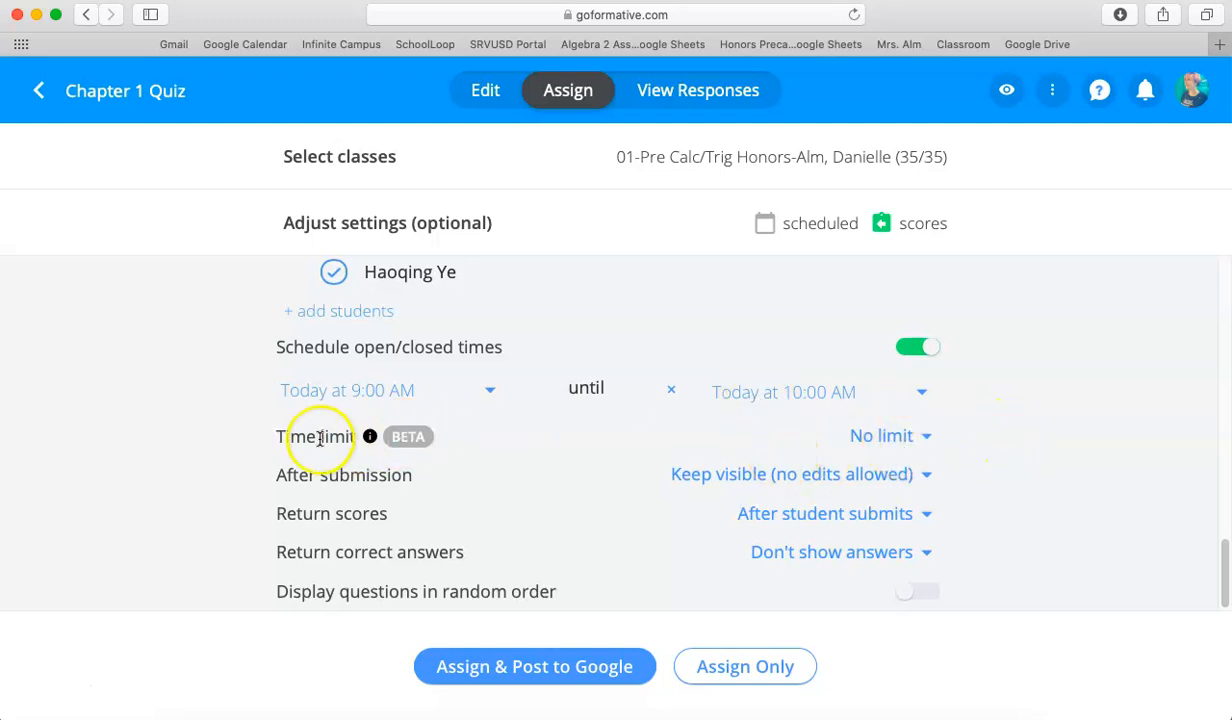
Set the quiz time limit to 15 min and turn off the scheduled open/closed times.
click(886, 444)
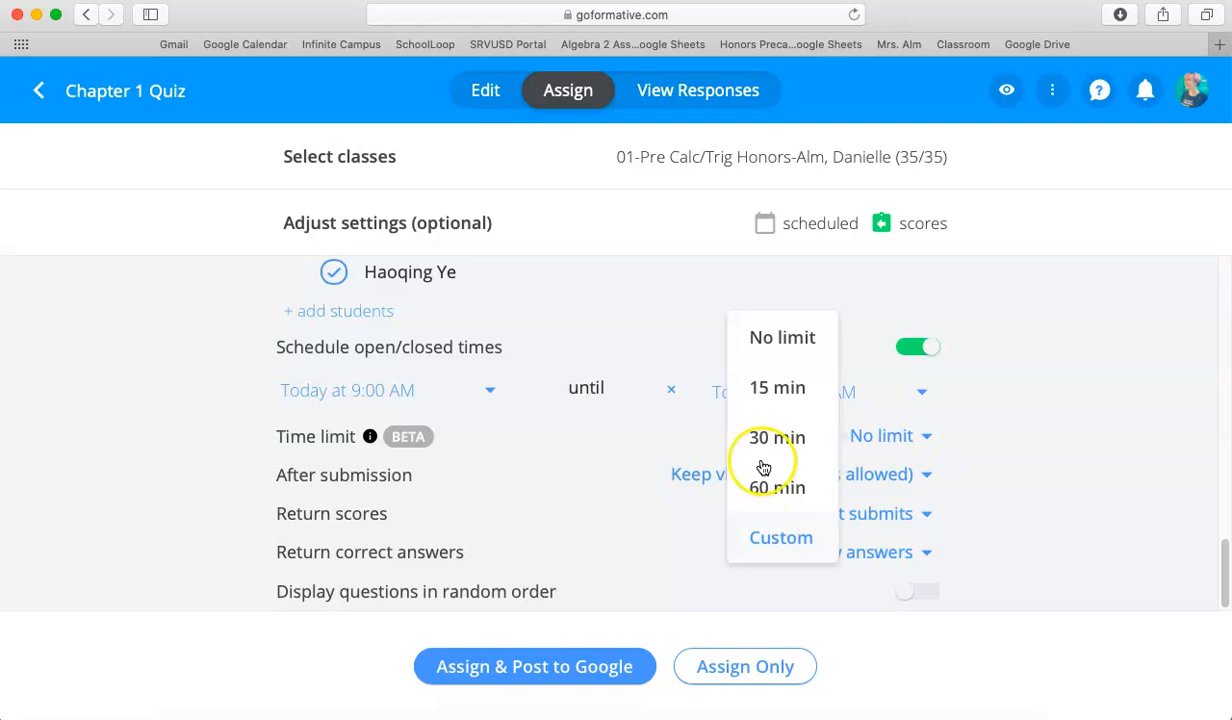
click(776, 391)
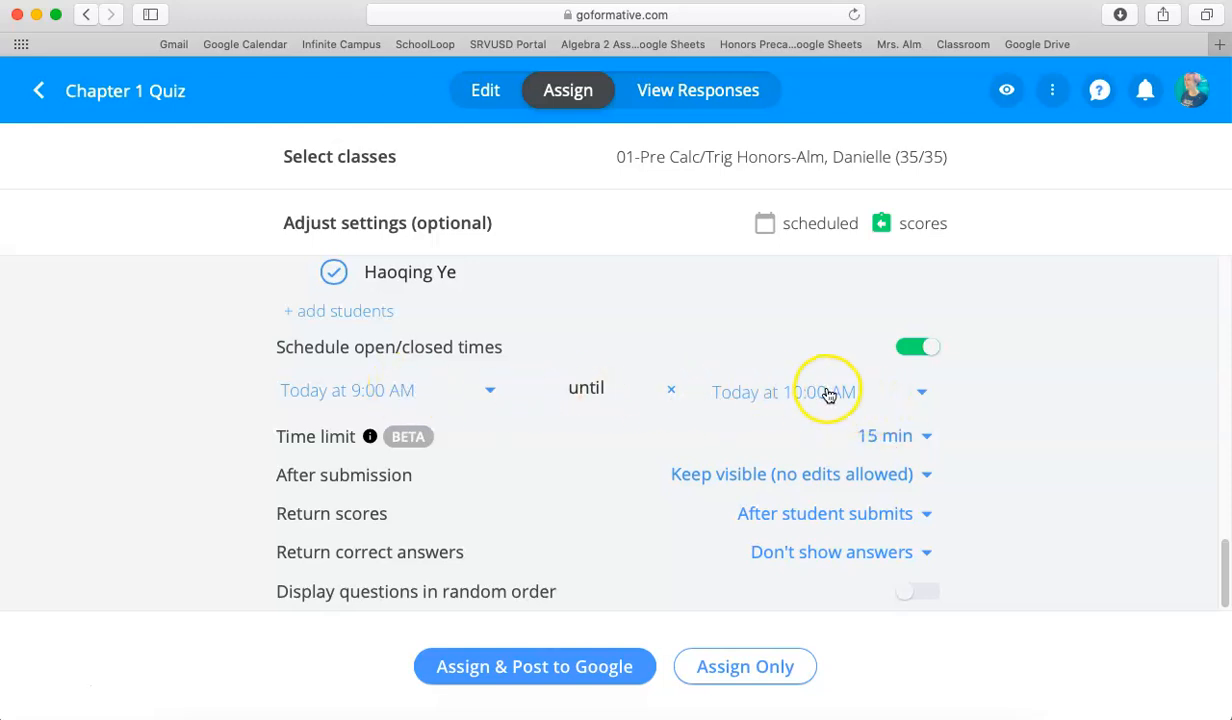
click(910, 348)
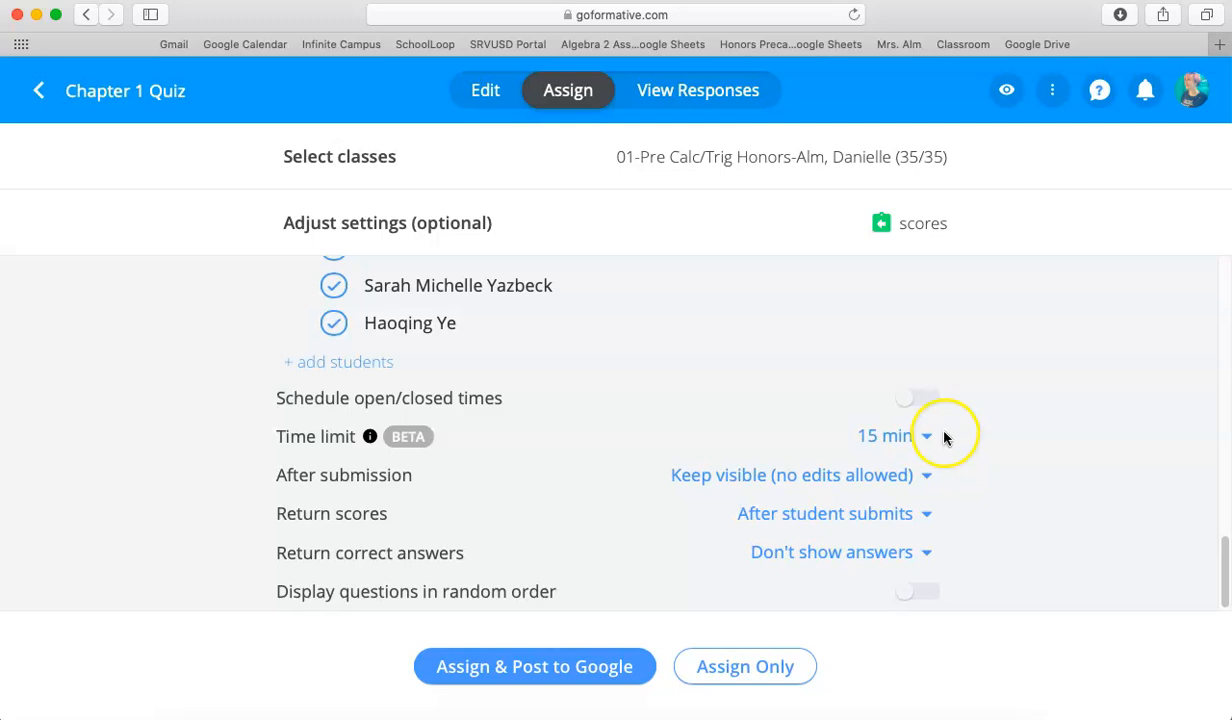
Deselect the whole class and choose only the first, third and fourth students on the roster.
scroll(440, 467, up, 10)
scroll(440, 467, up, 5)
click(290, 341)
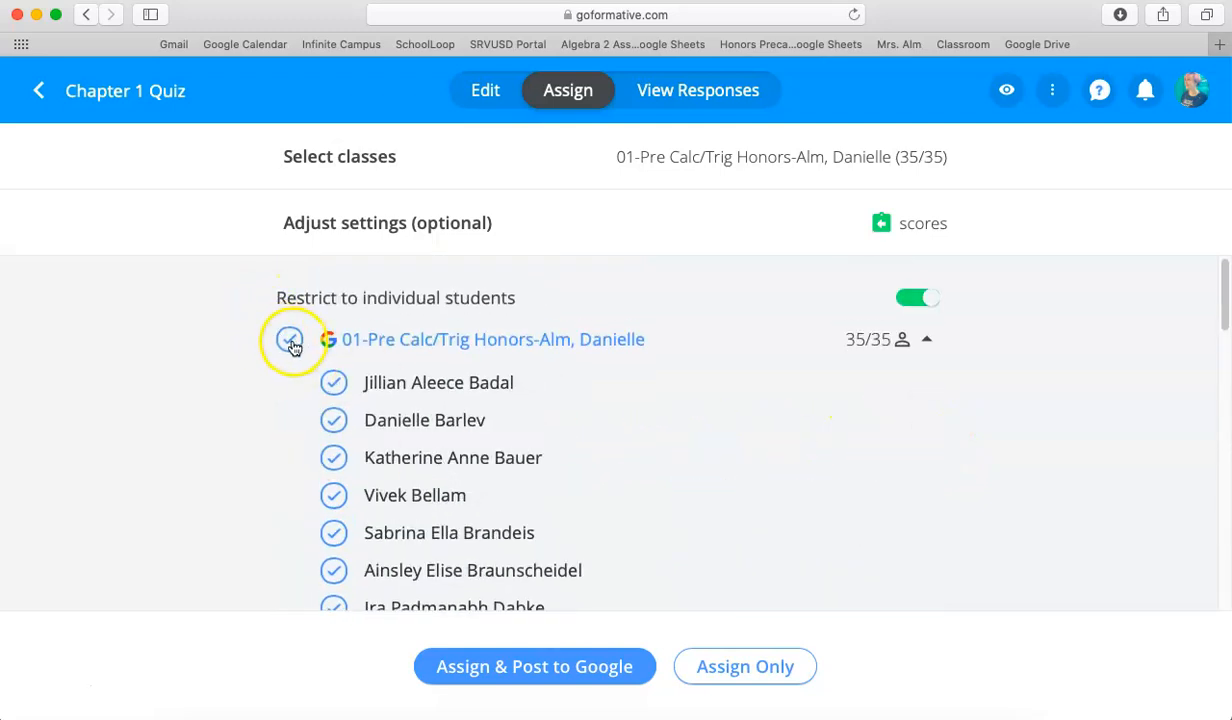
click(331, 384)
click(332, 457)
click(332, 491)
Turn on scheduled open/closed times and set the quiz to open today at 10:00 AM and close at 11:00 AM.
scroll(560, 489, down, 15)
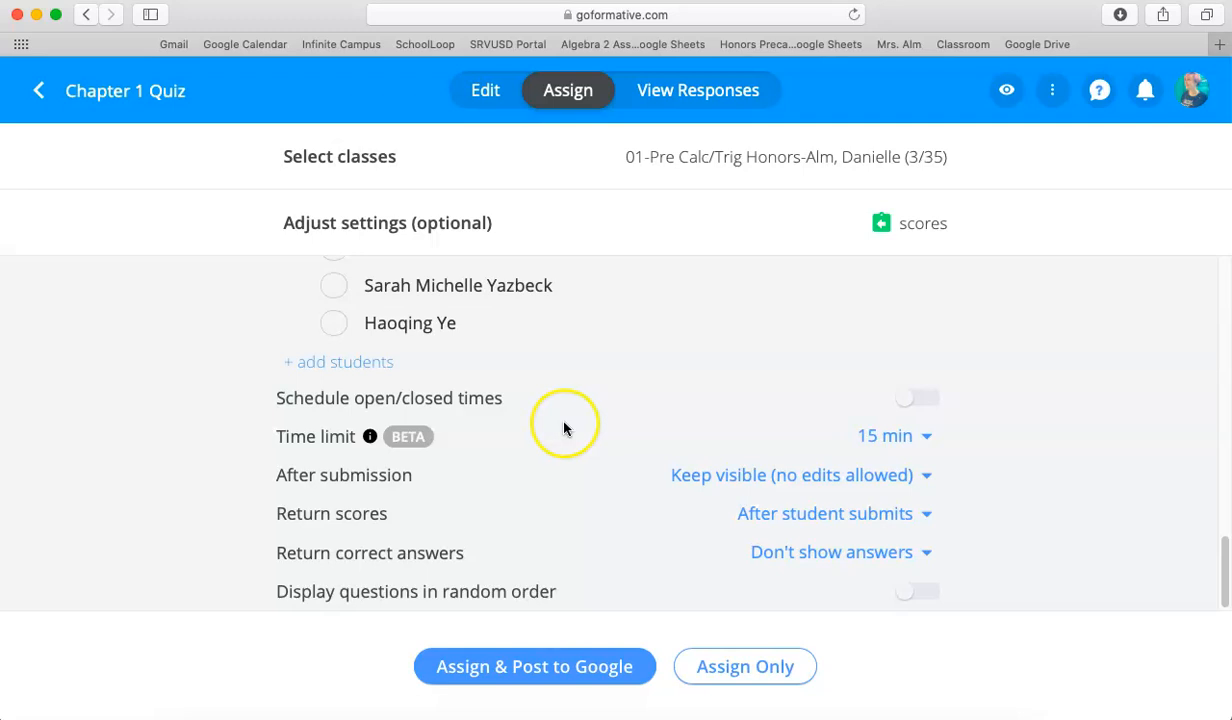
click(922, 400)
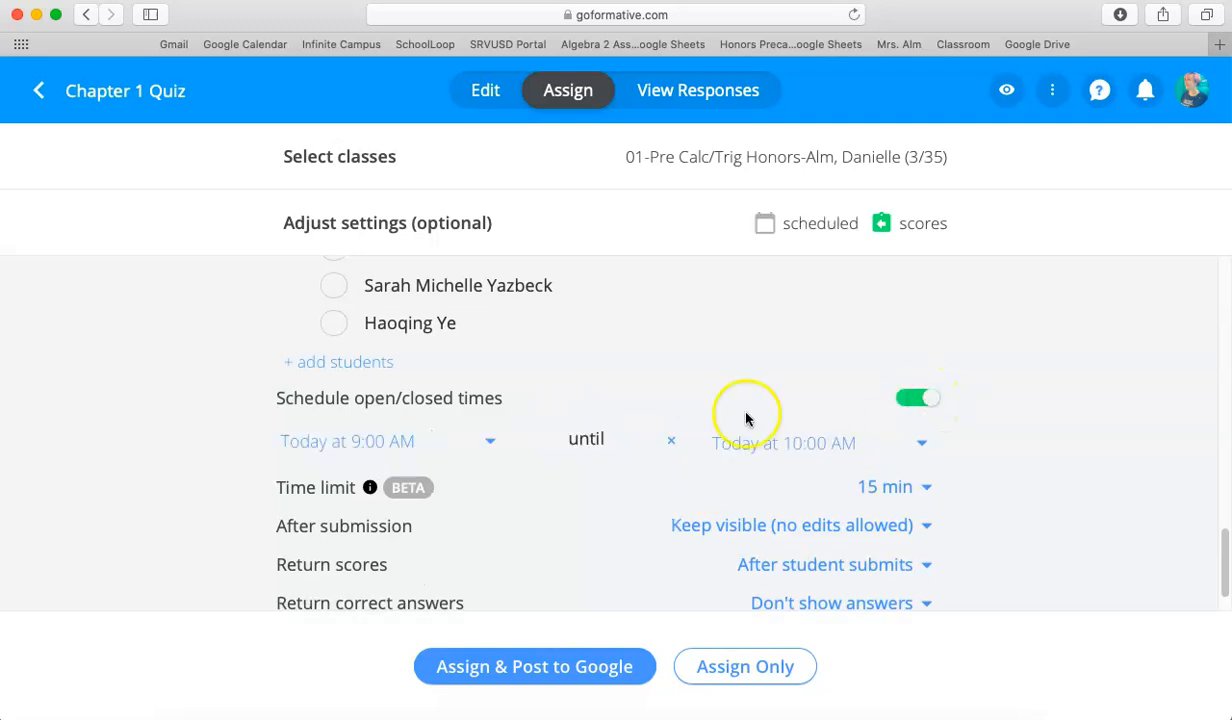
click(490, 441)
scroll(516, 400, down, 3)
scroll(517, 392, down, 3)
click(522, 297)
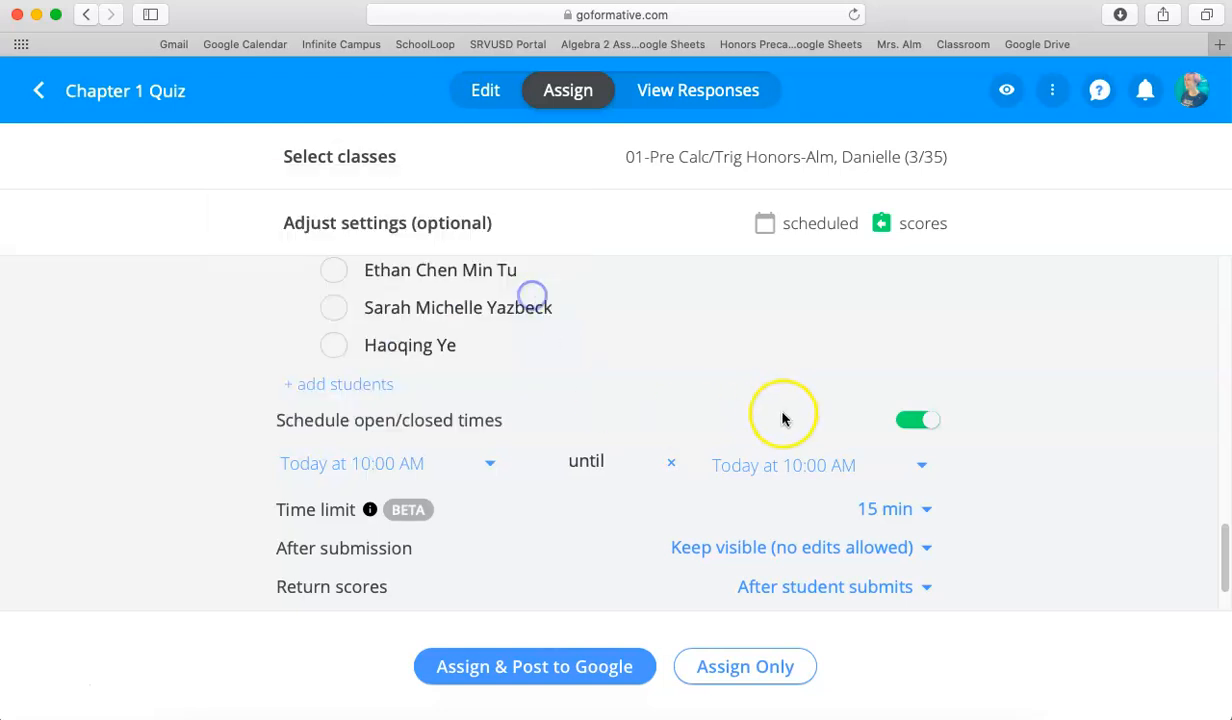
click(817, 465)
scroll(893, 370, down, 3)
scroll(888, 371, down, 4)
click(899, 307)
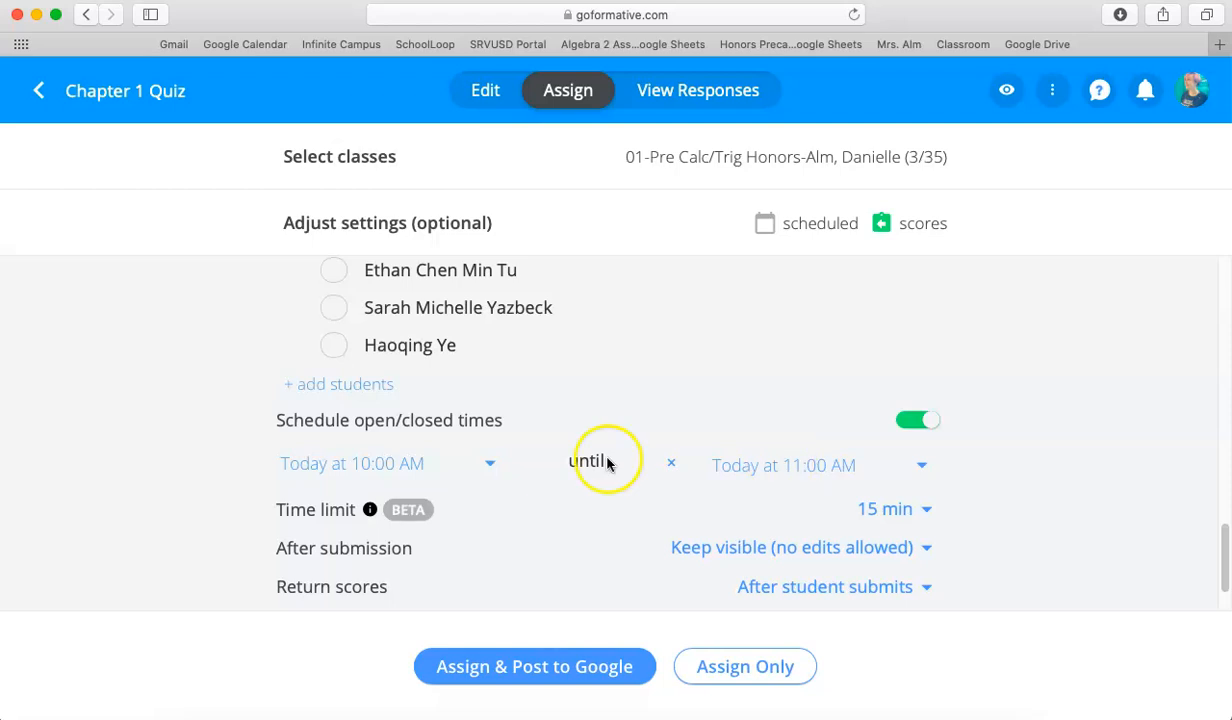
Set the quiz time limit to 30 min for the selected students.
click(896, 514)
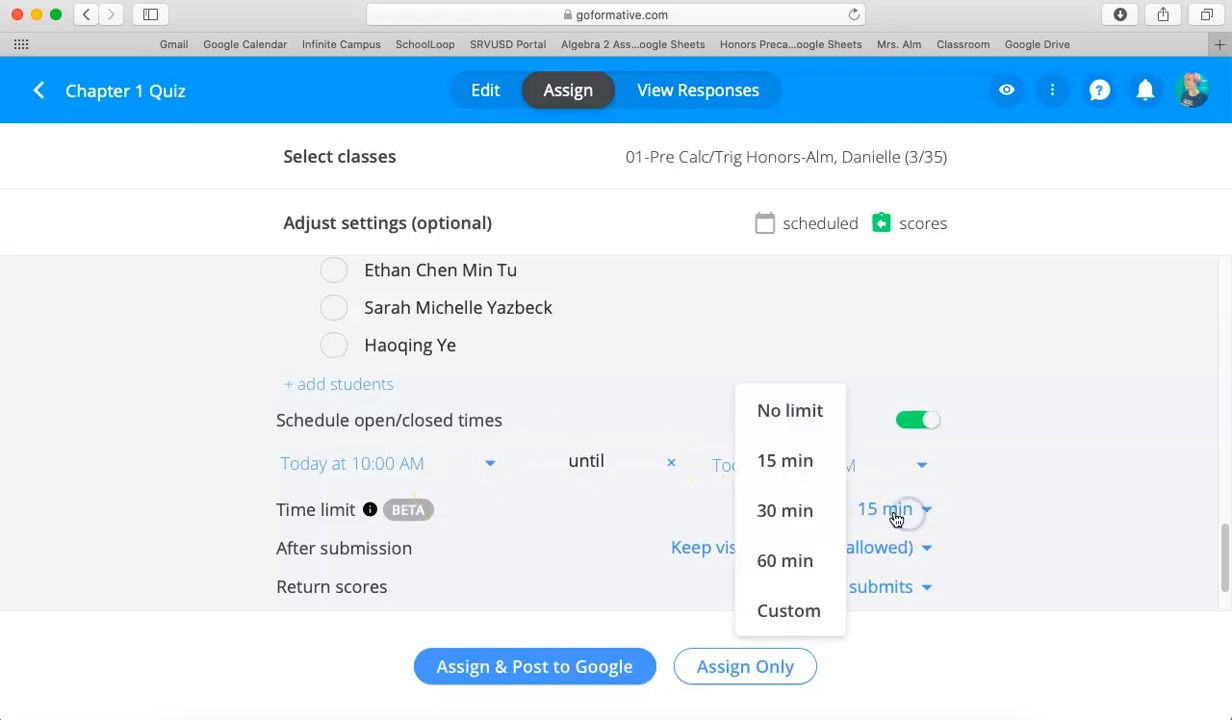
click(795, 514)
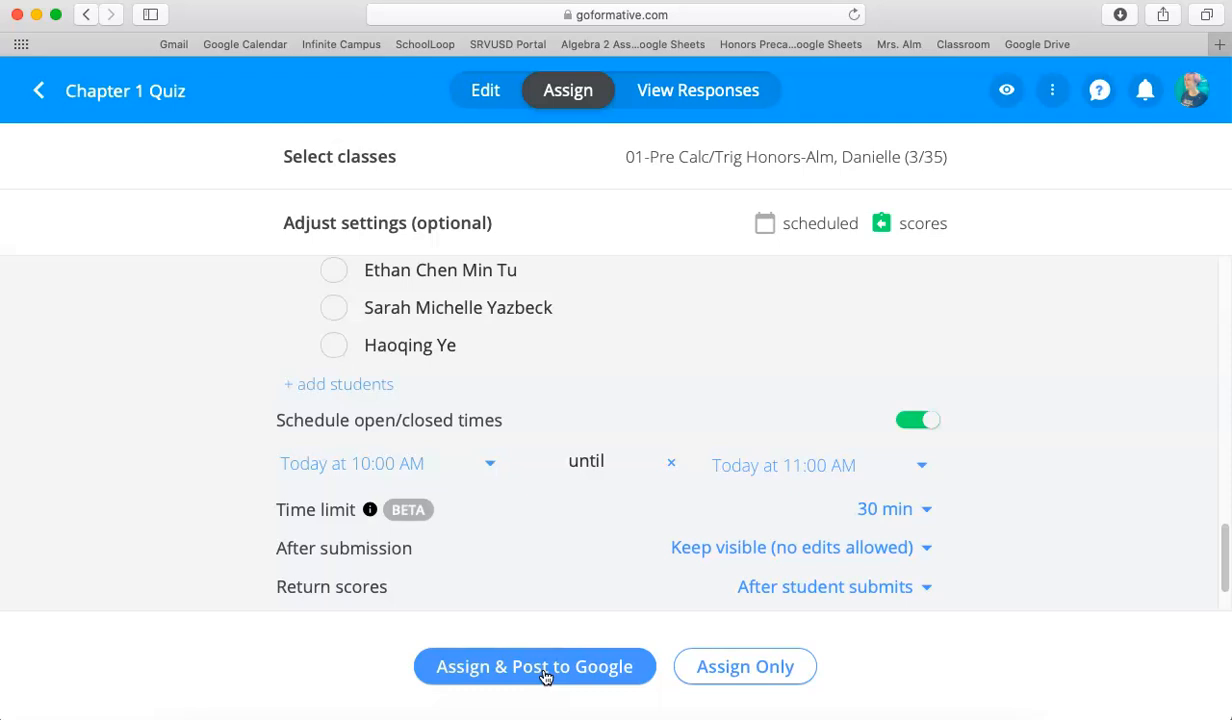
scroll(550, 550, up, 1)
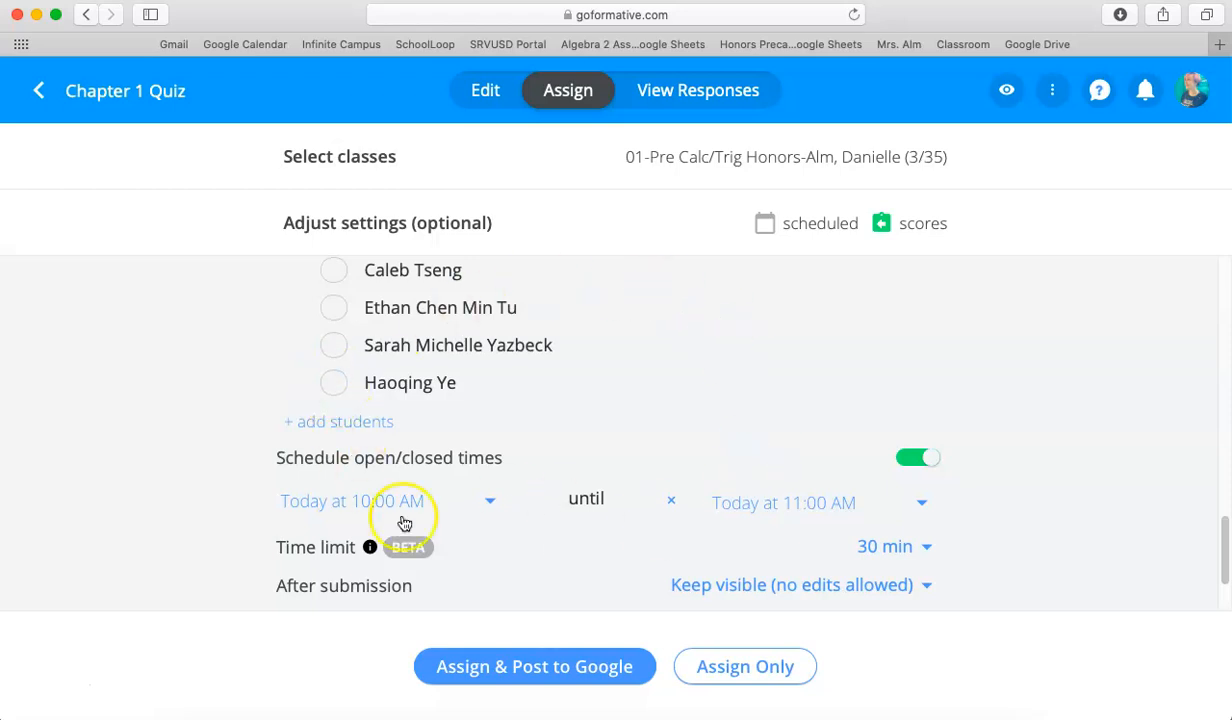
Review which students are selected on the roster and the schedule and time limit settings of the quiz assignment.
scroll(604, 410, up, 1)
scroll(604, 410, up, 15)
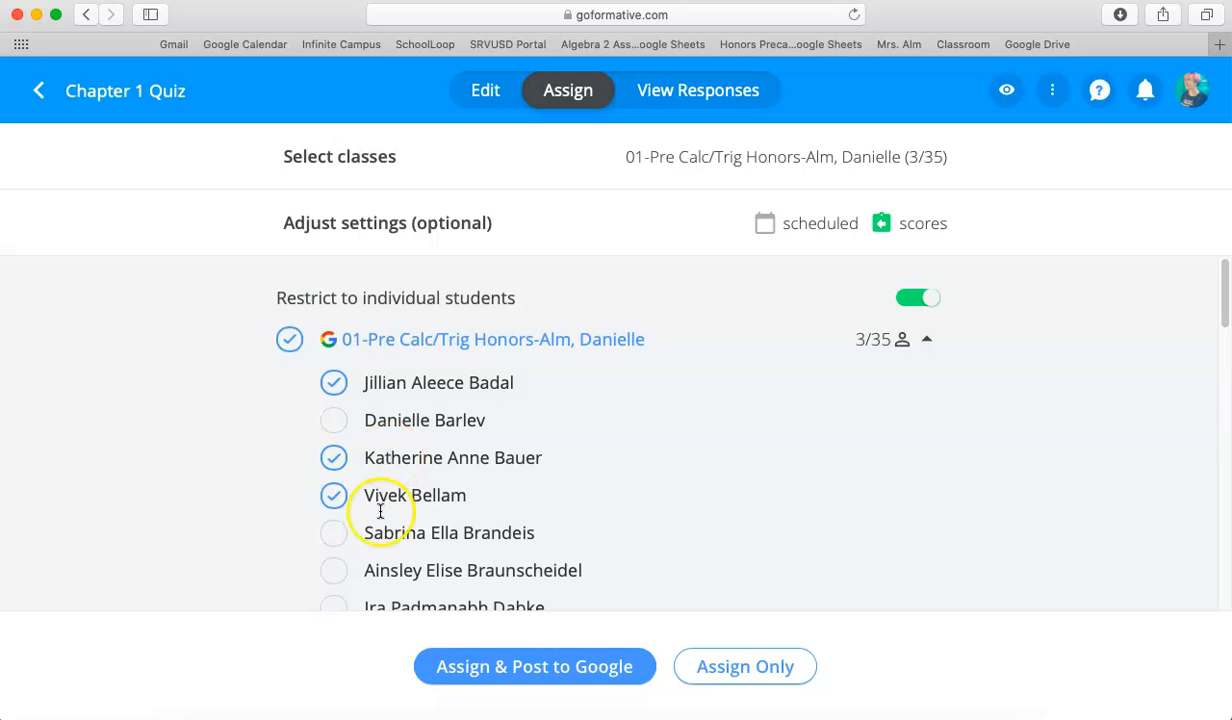
scroll(641, 503, down, 15)
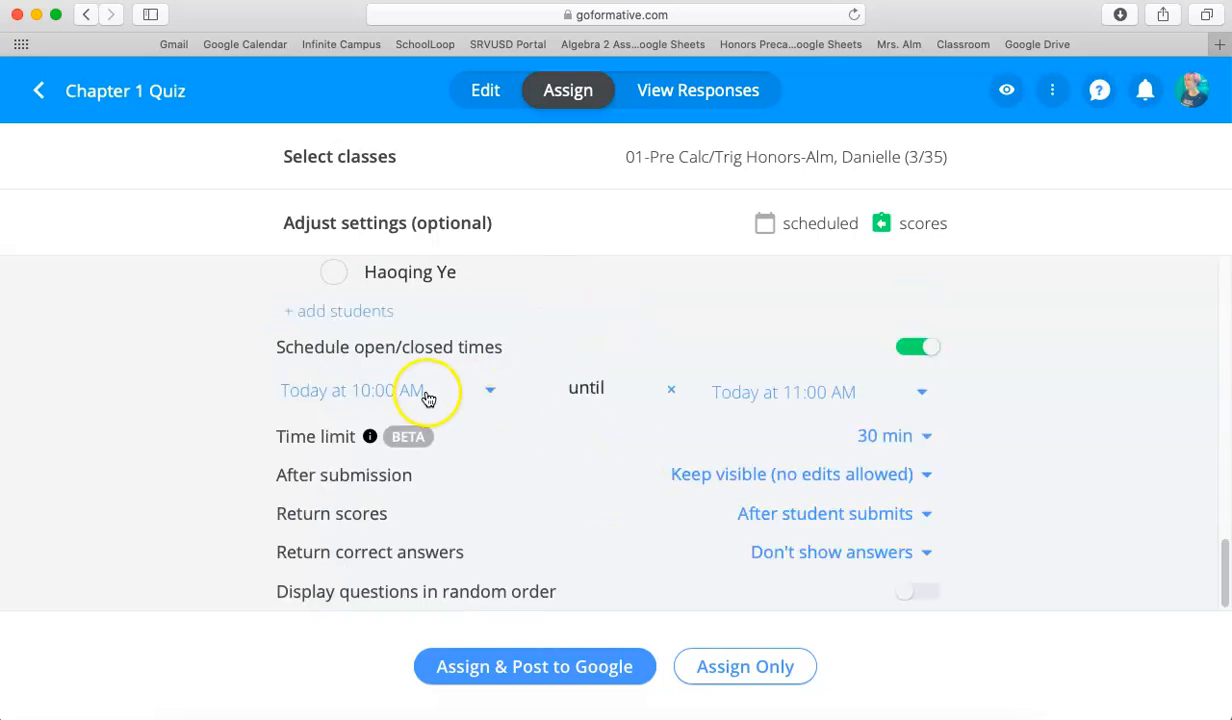
scroll(548, 370, up, 15)
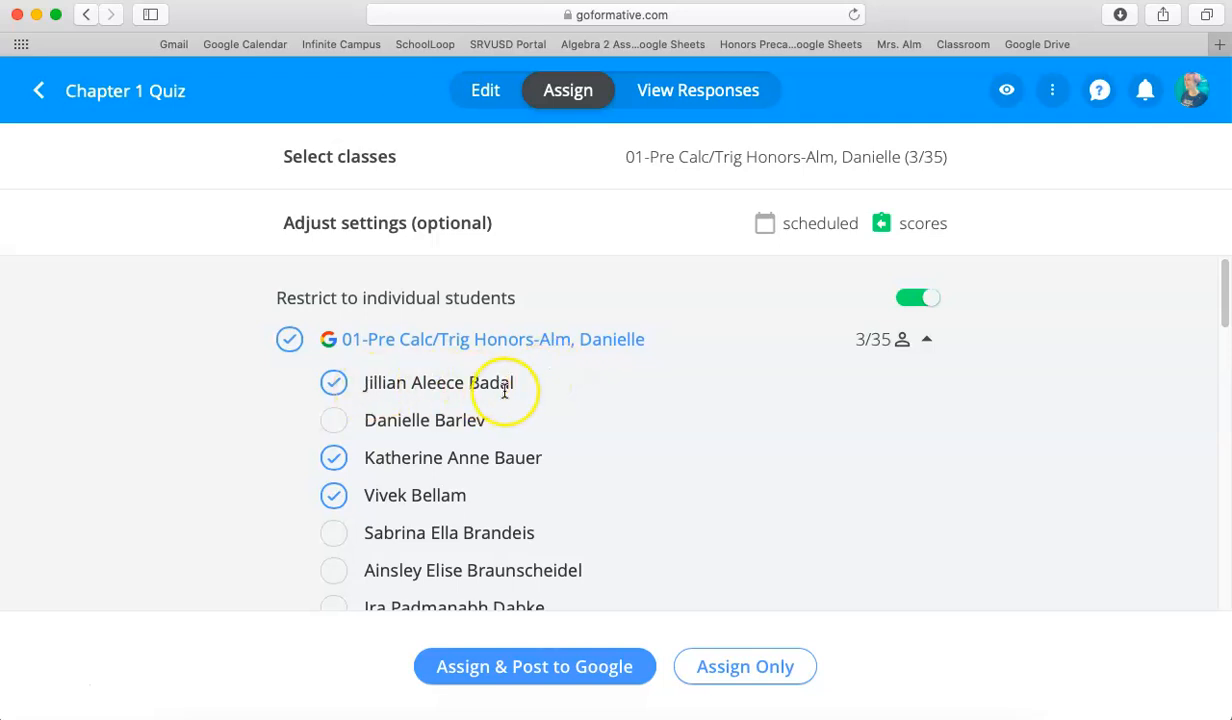
scroll(605, 402, down, 2)
scroll(613, 408, down, 1)
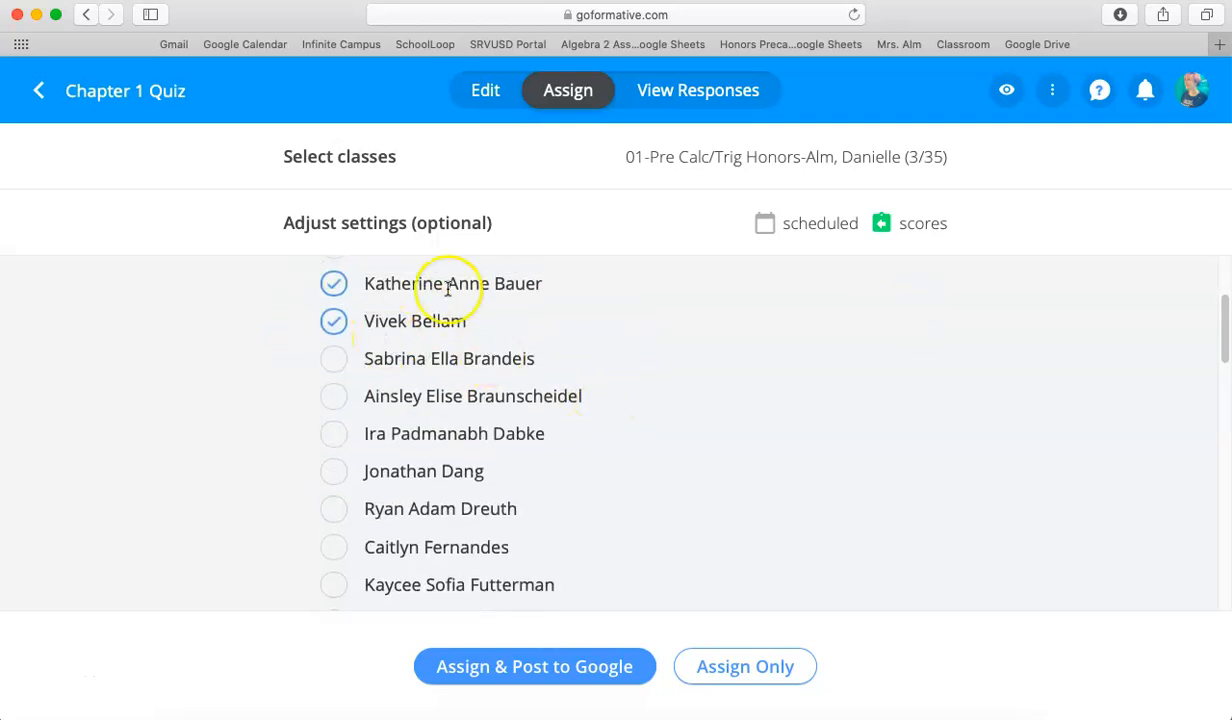
scroll(627, 338, down, 8)
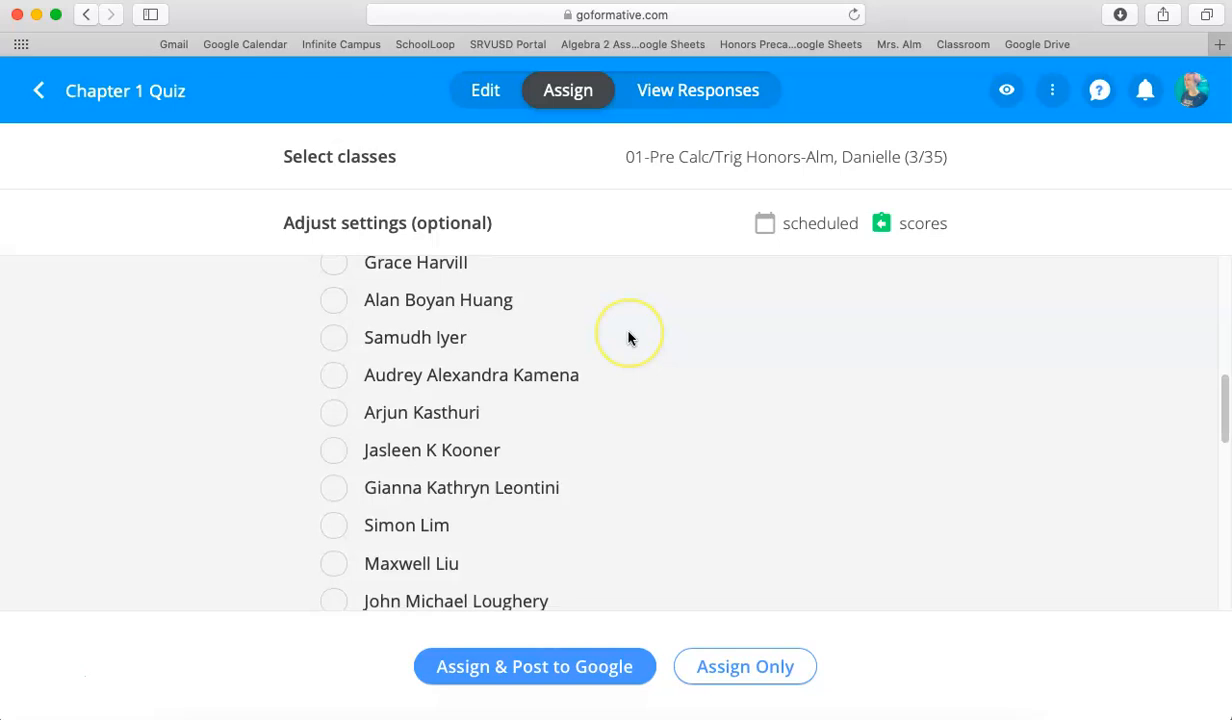
scroll(627, 338, down, 15)
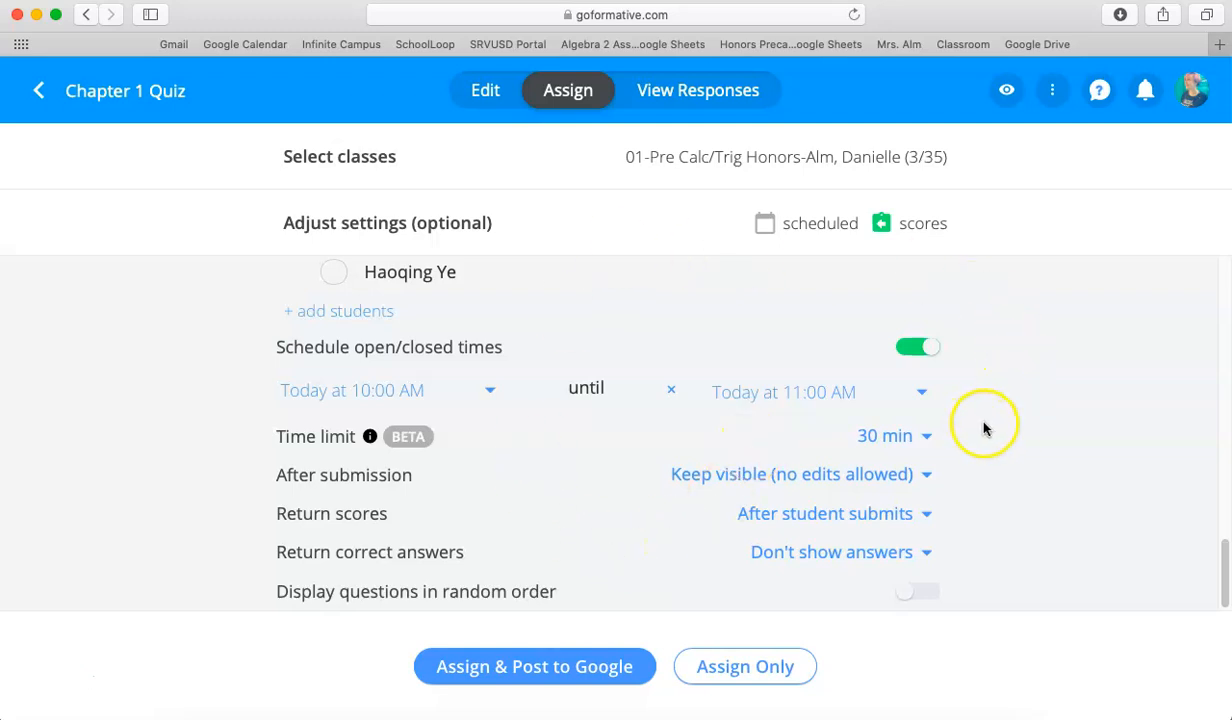
Duplicate the Chapter 1 Quiz assigned to class 00, rename the copy Chapter 1 Quiz X, and return to the Chapter 1 folder.
click(42, 98)
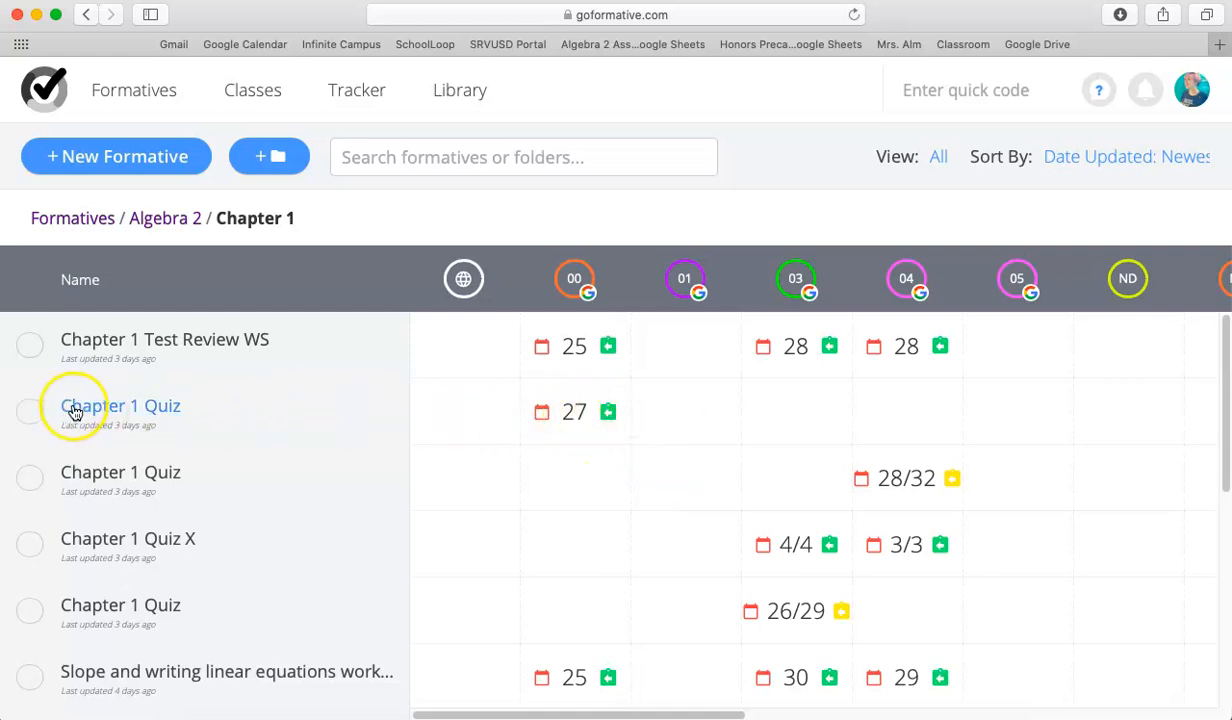
click(28, 411)
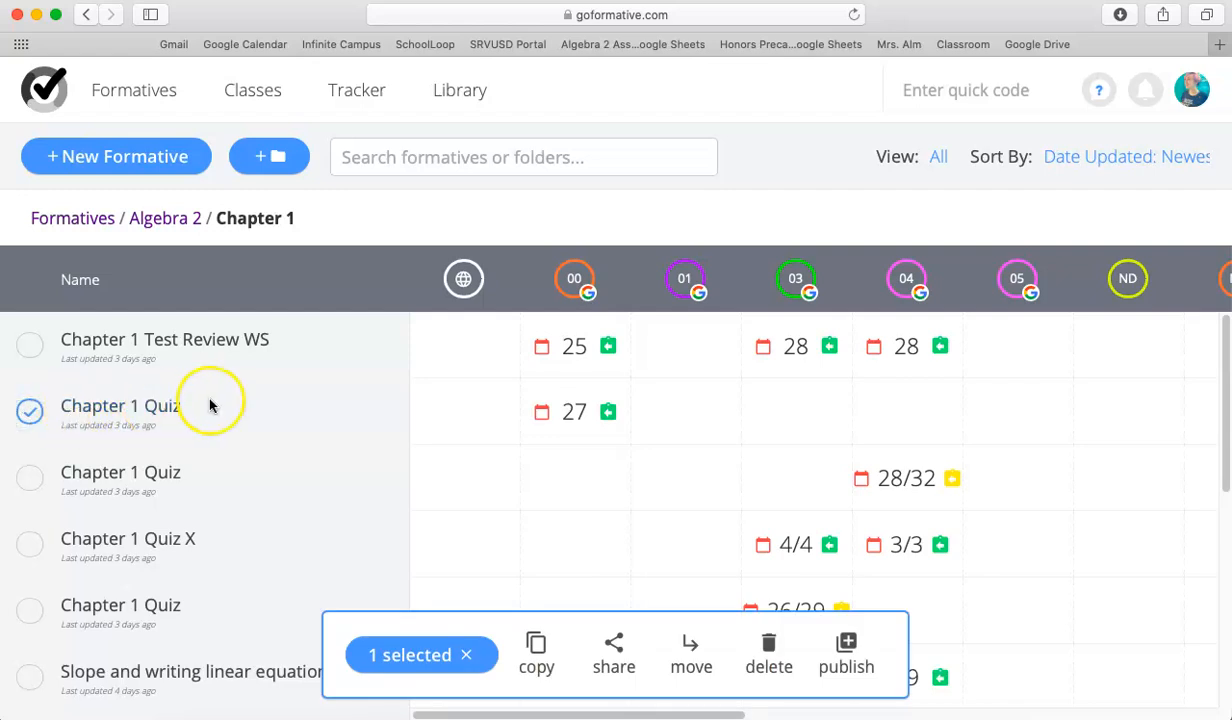
click(538, 666)
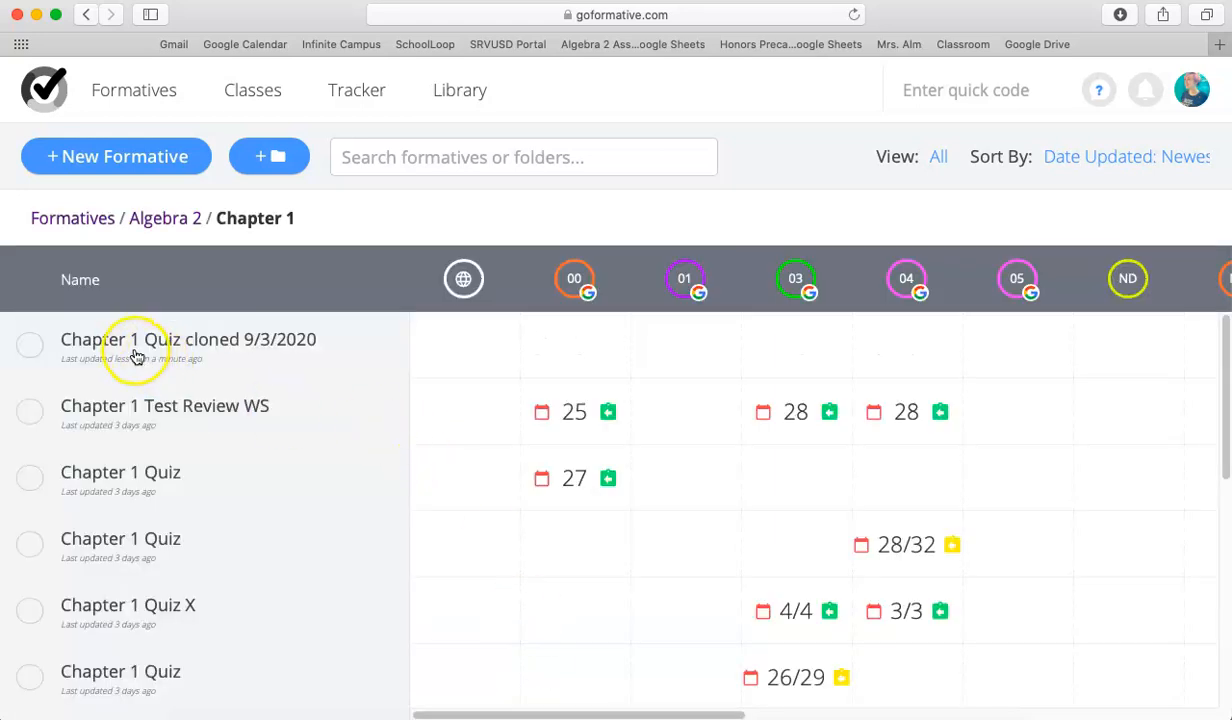
click(245, 346)
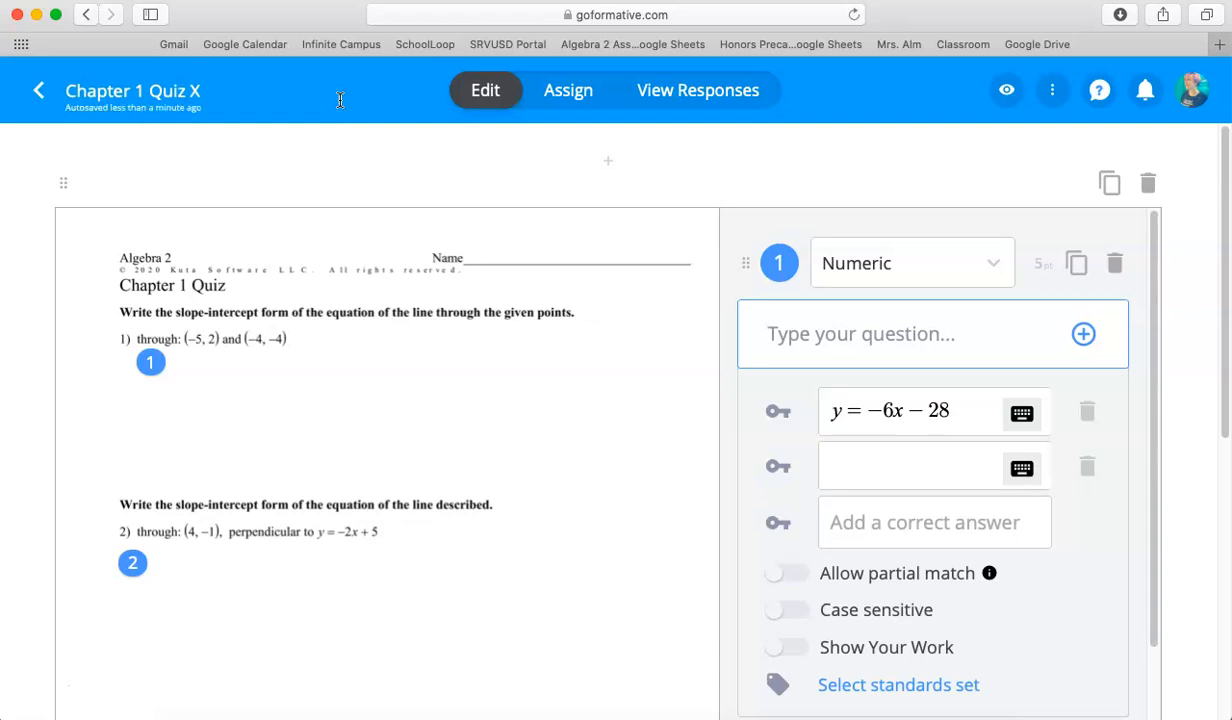
click(36, 90)
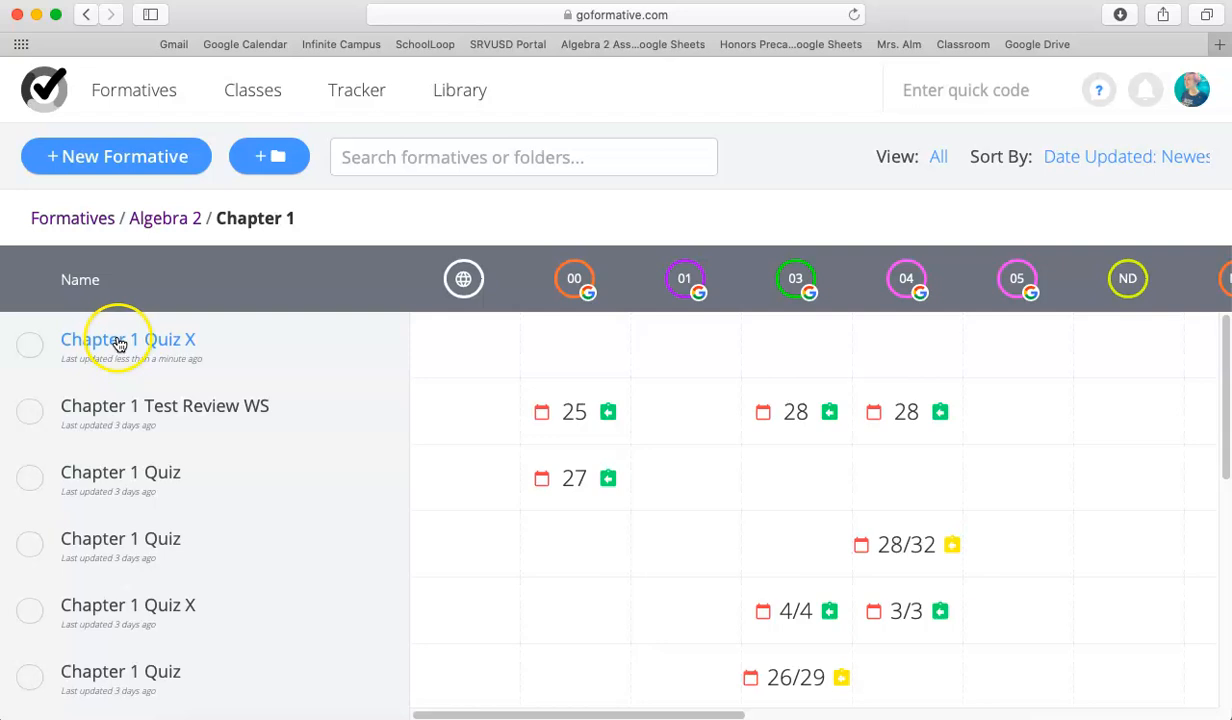
Start assigning the new Chapter 1 Quiz X to the 00-Algebra 2 class, restricted to the first student on the roster.
mouse_move(585, 346)
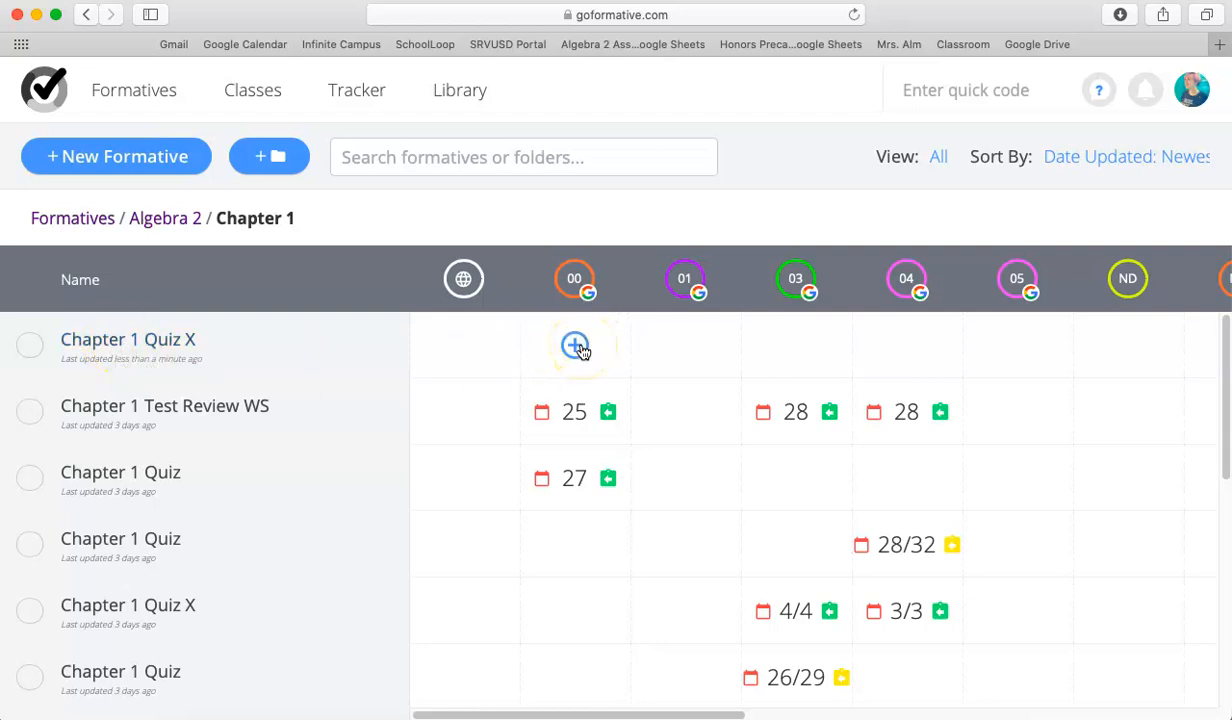
click(577, 346)
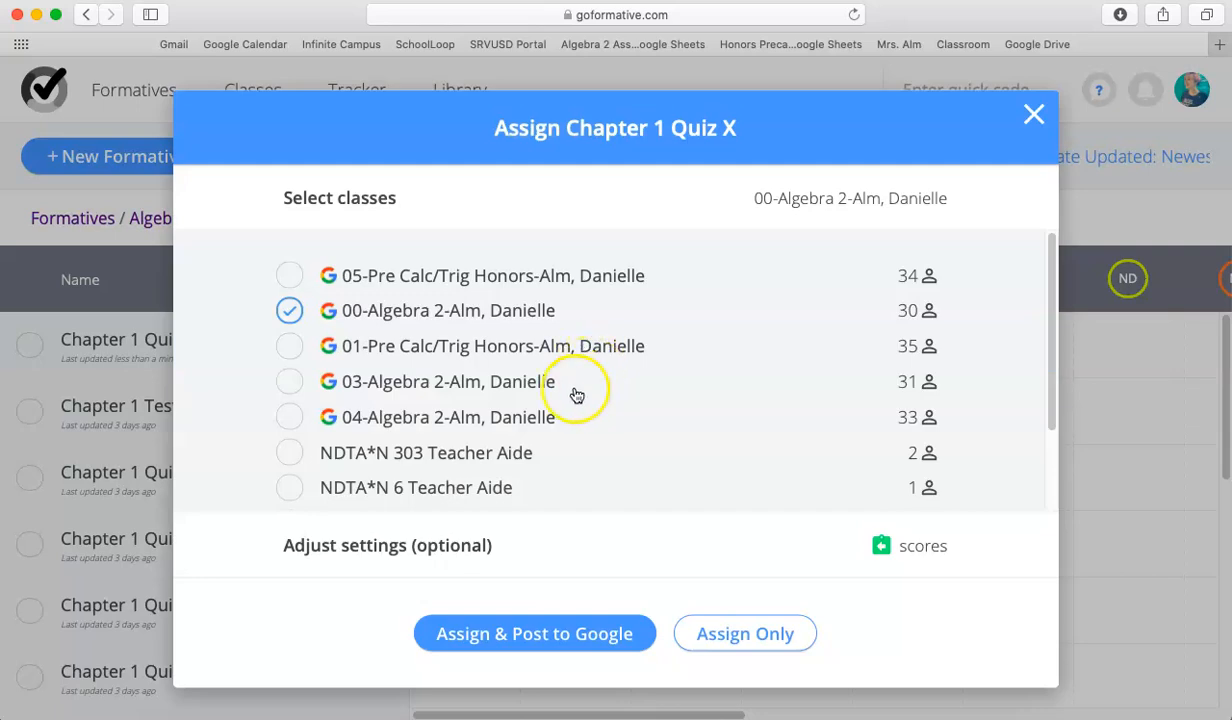
scroll(390, 405, down, 3)
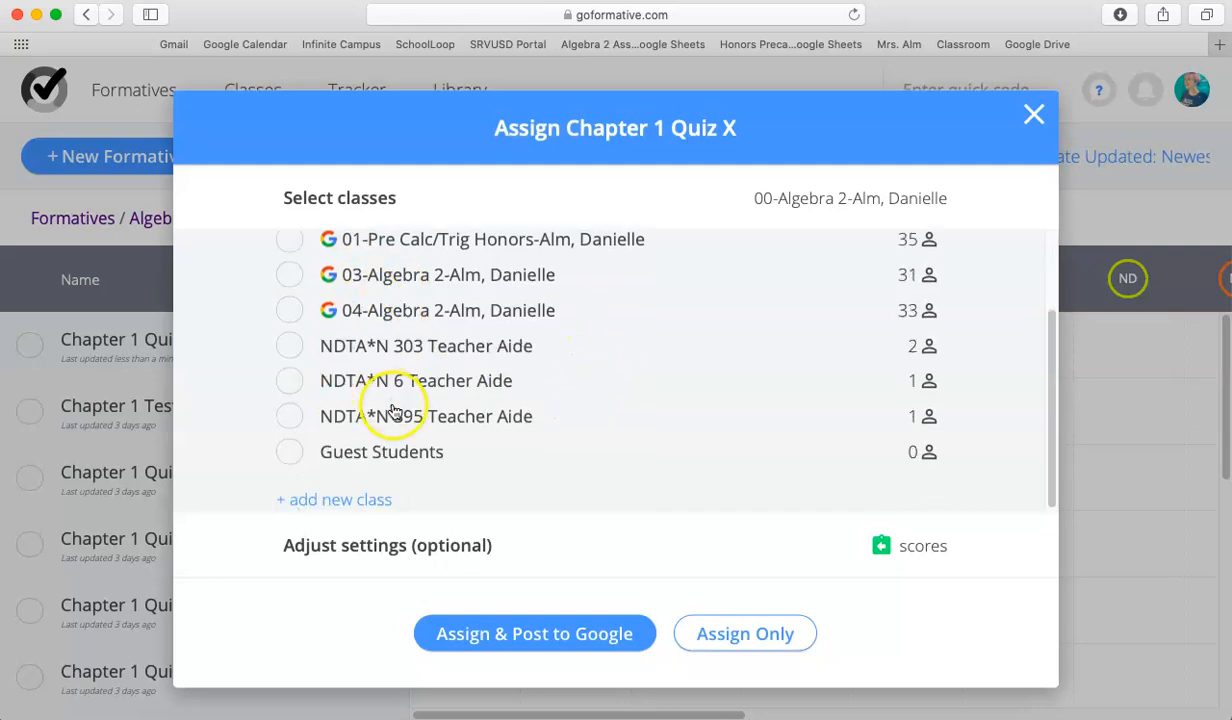
scroll(400, 380, up, 1)
scroll(395, 340, up, 2)
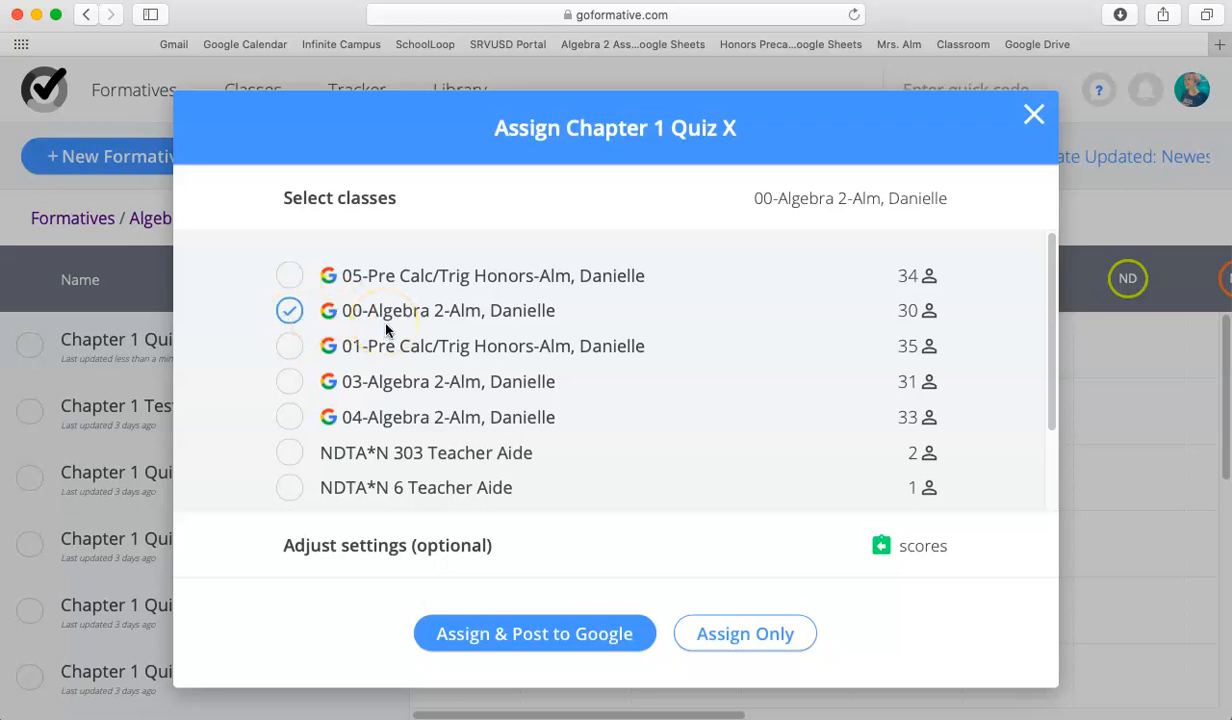
click(330, 552)
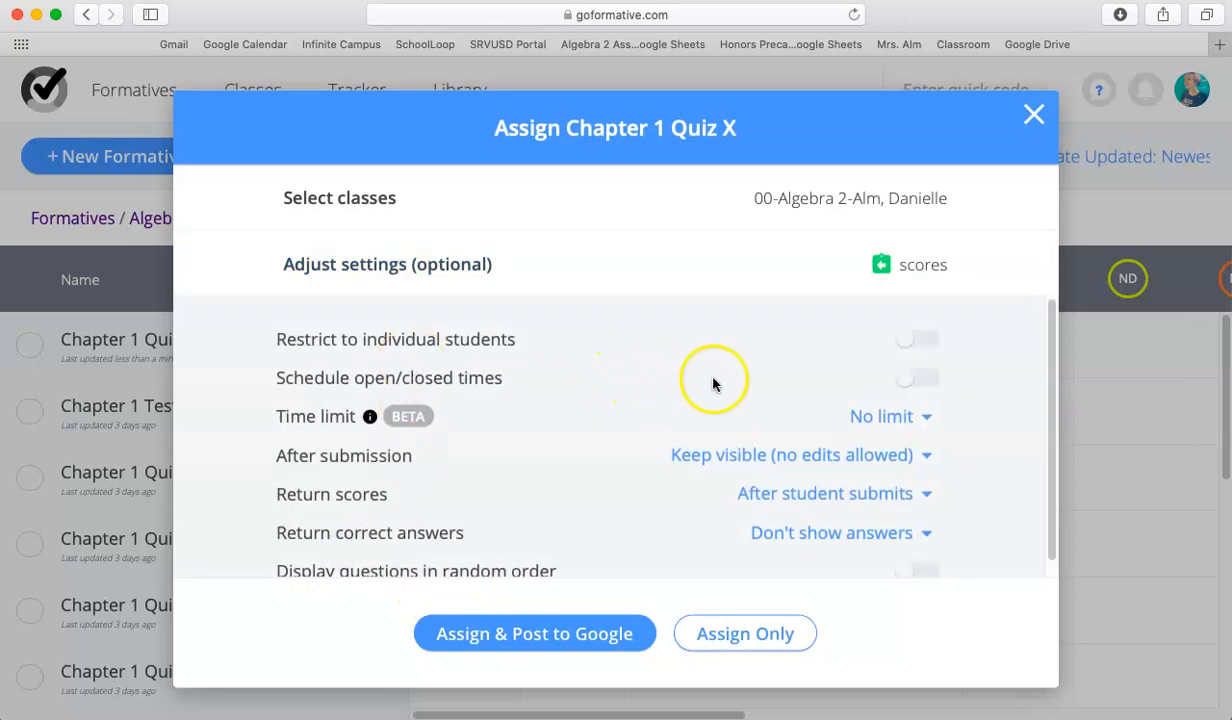
click(918, 342)
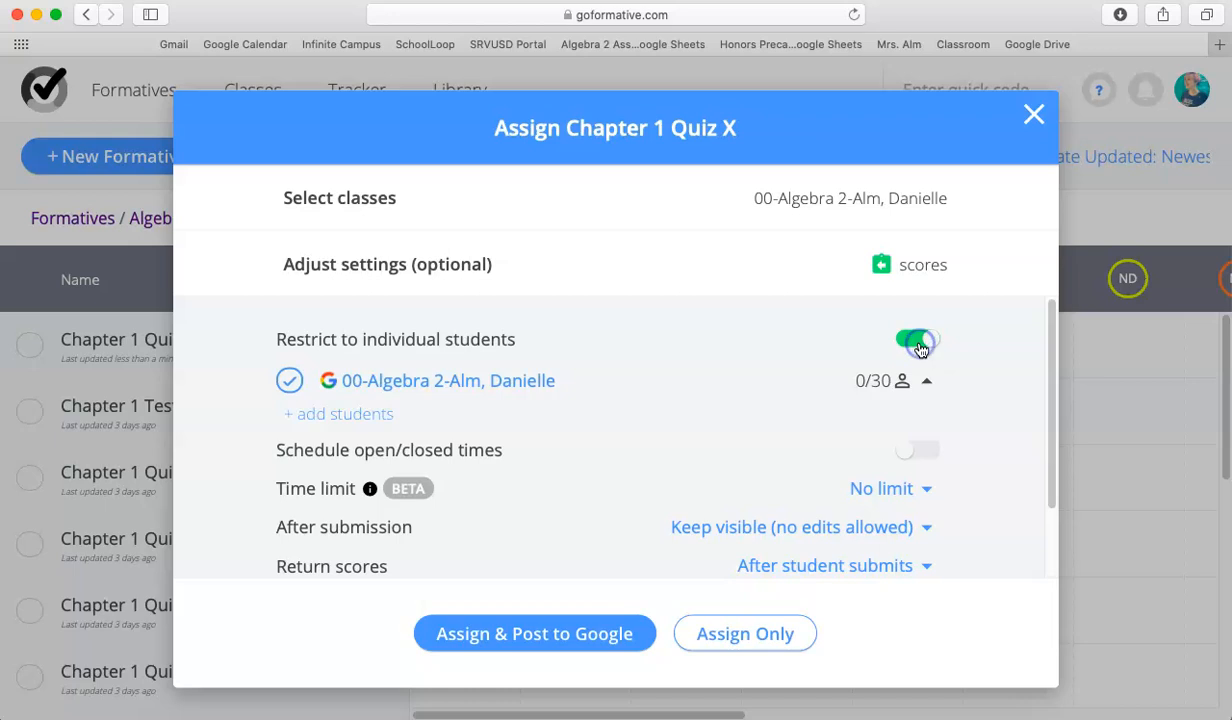
click(335, 428)
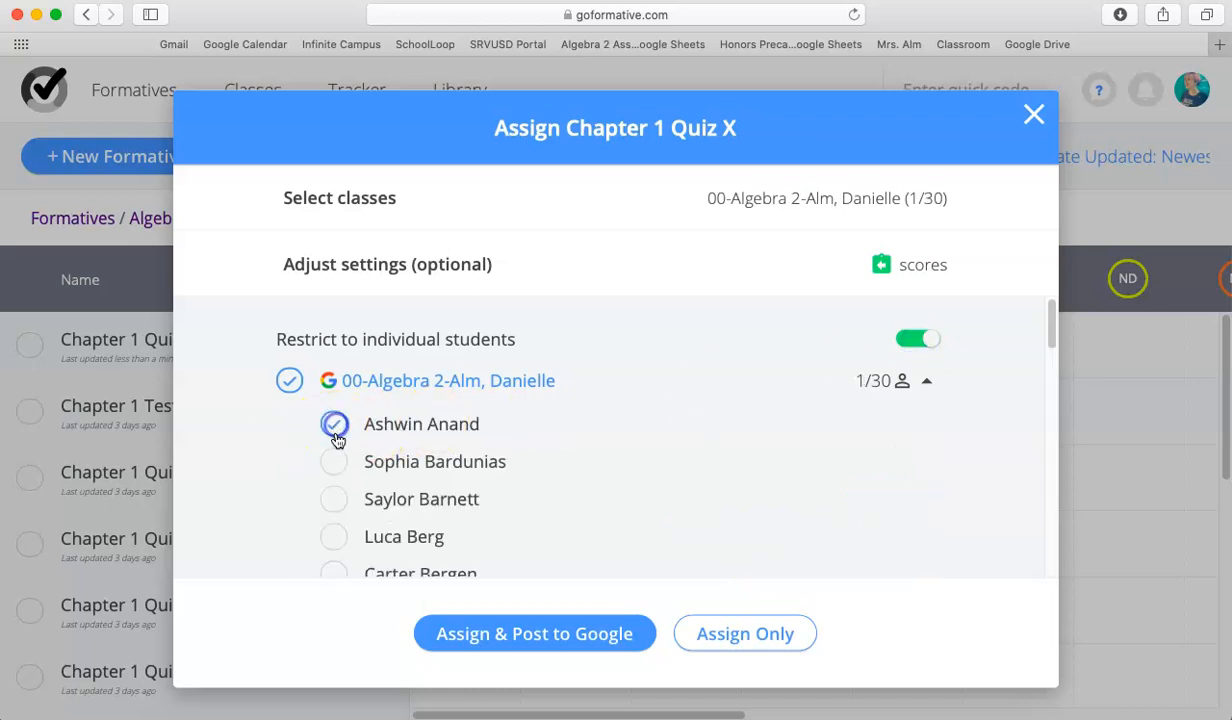
Set the time limit of the Chapter 1 Quiz X assignment to 30 min.
scroll(632, 448, down, 10)
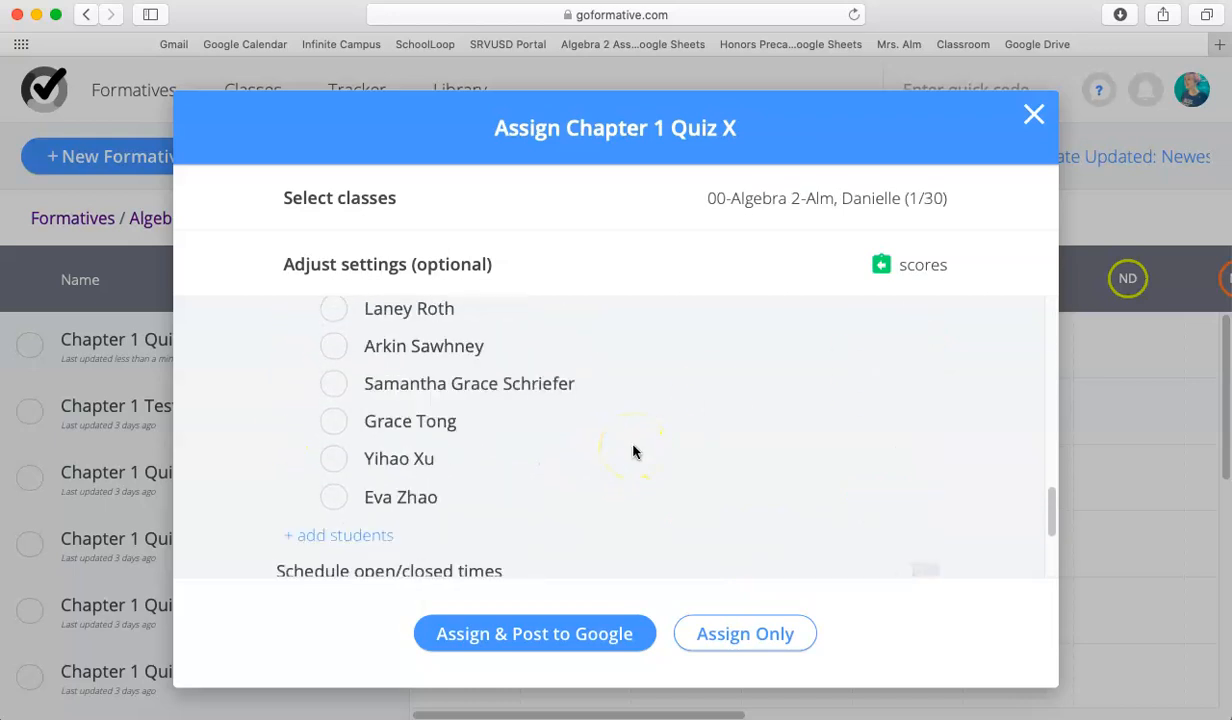
scroll(632, 452, down, 3)
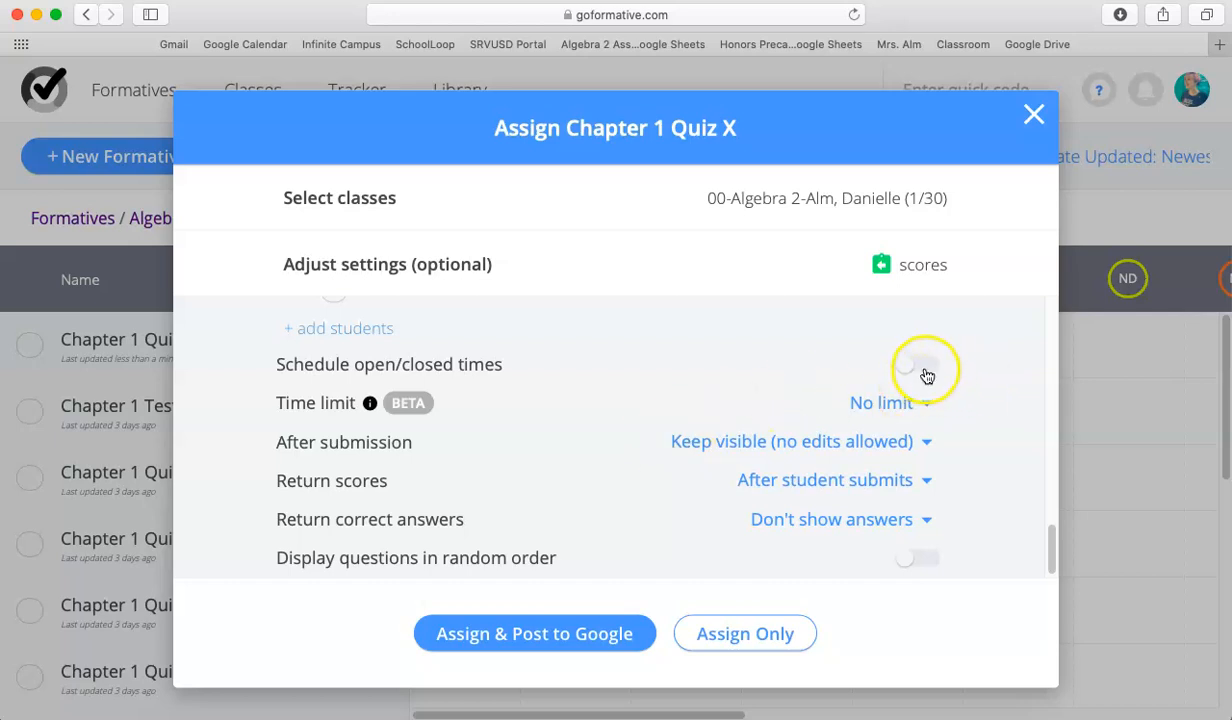
click(885, 411)
click(788, 400)
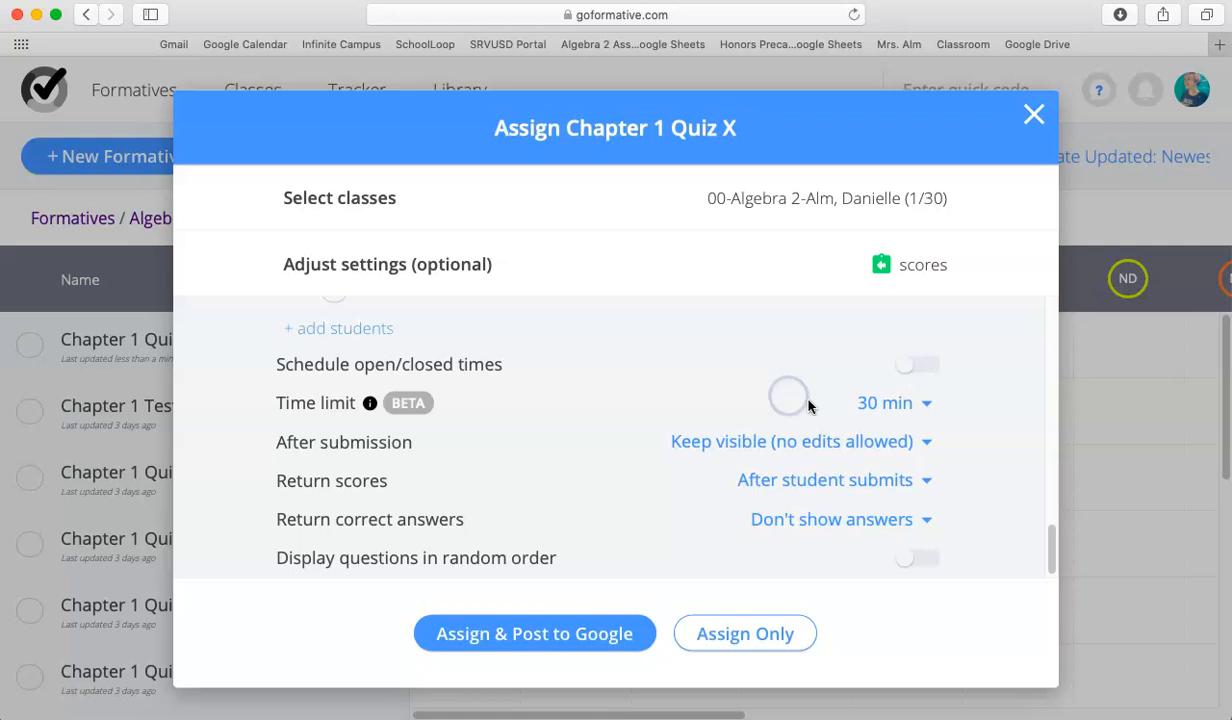
Turn on scheduled open/closed times for Chapter 1 Quiz X, opening today at 10:00 AM and closing at 11:00 AM.
click(924, 372)
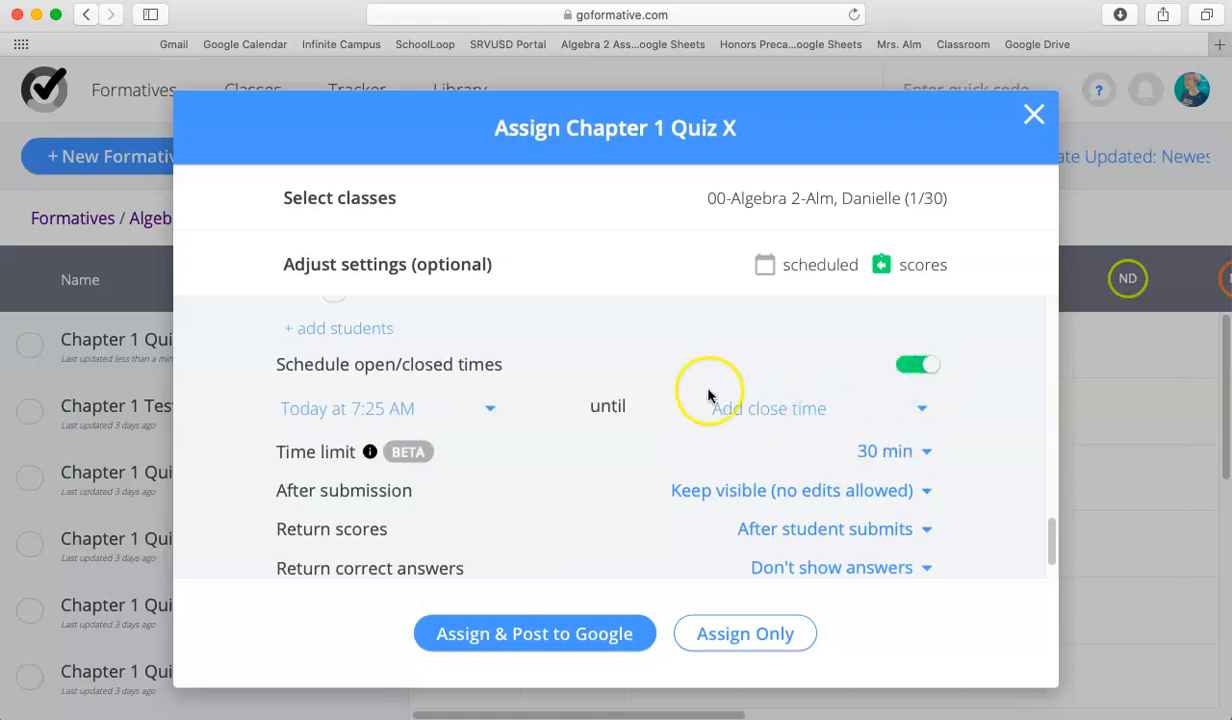
click(472, 410)
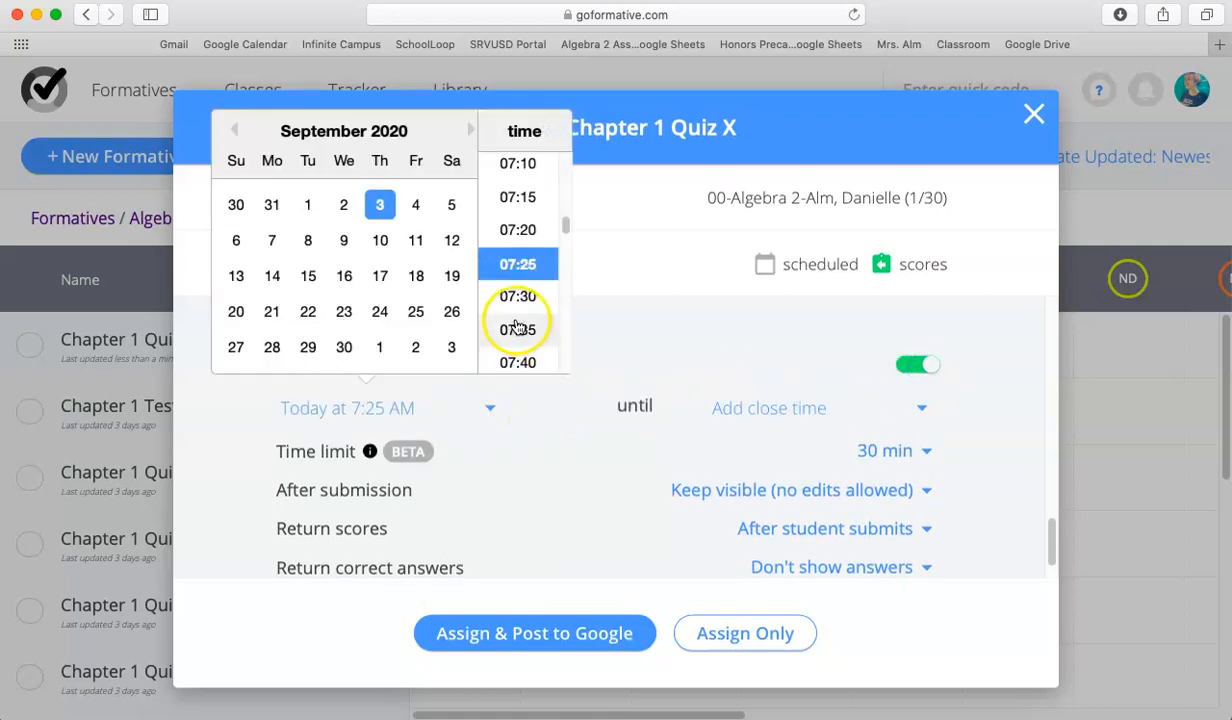
scroll(517, 327, down, 3)
scroll(517, 327, down, 10)
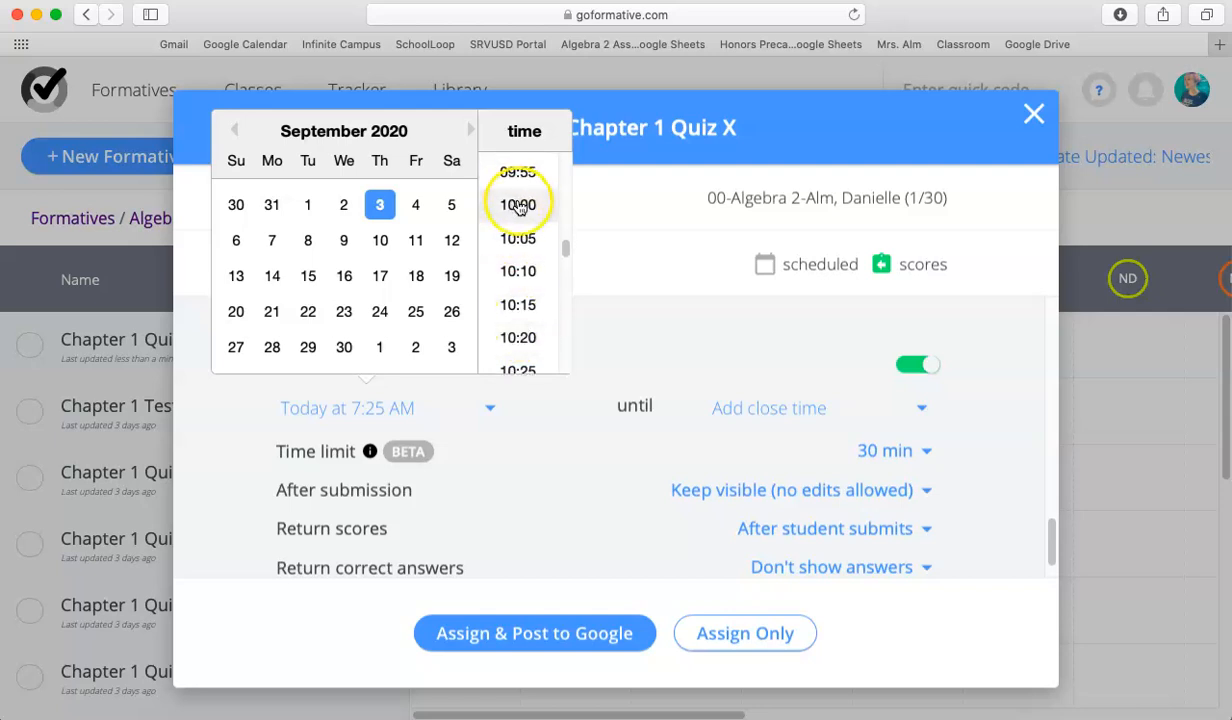
click(528, 221)
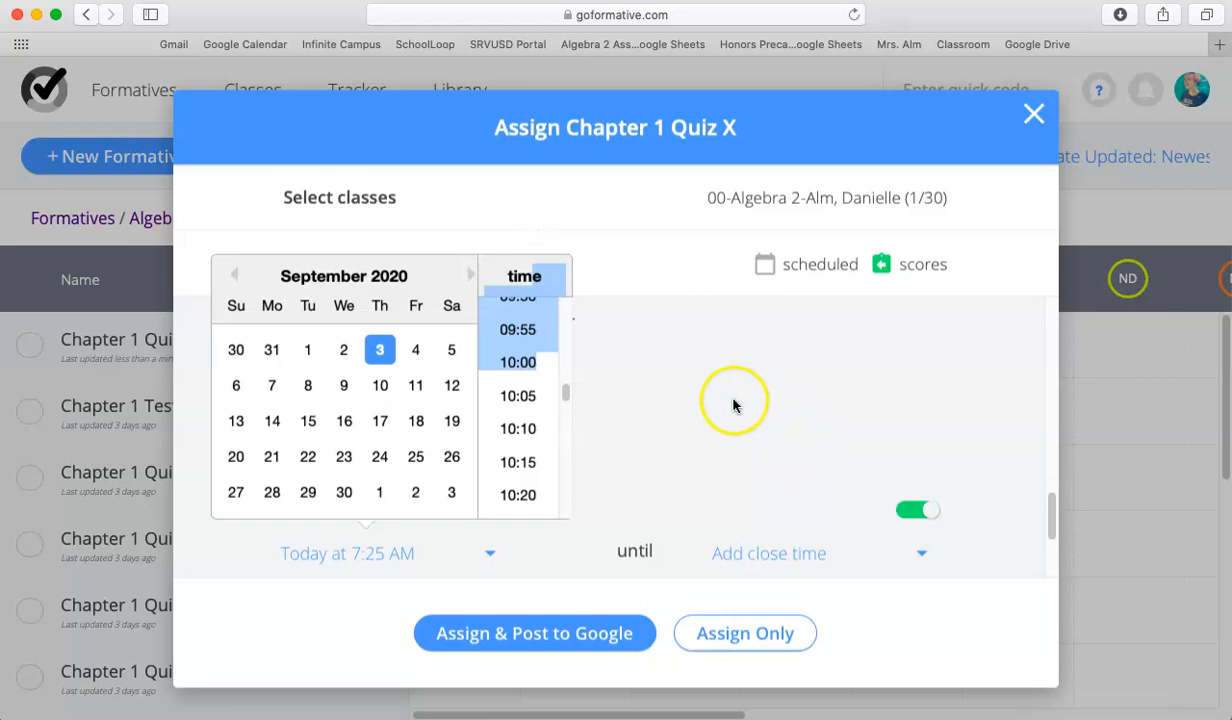
click(519, 365)
scroll(602, 390, down, 3)
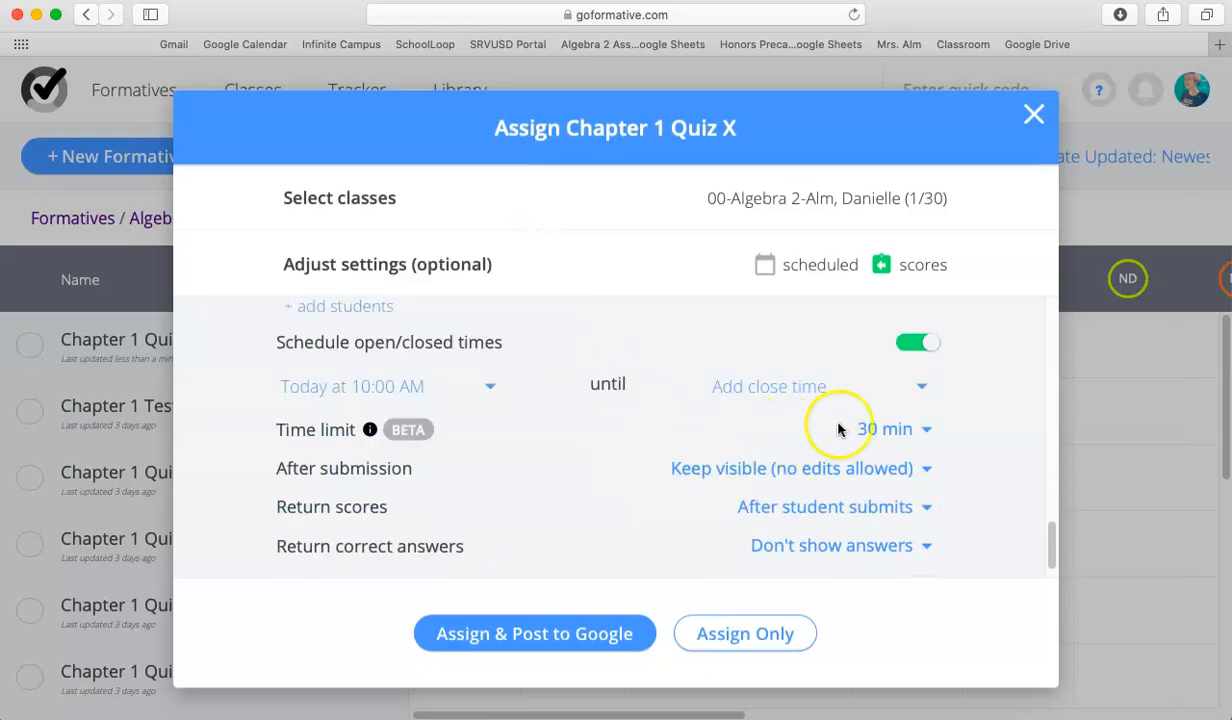
click(842, 390)
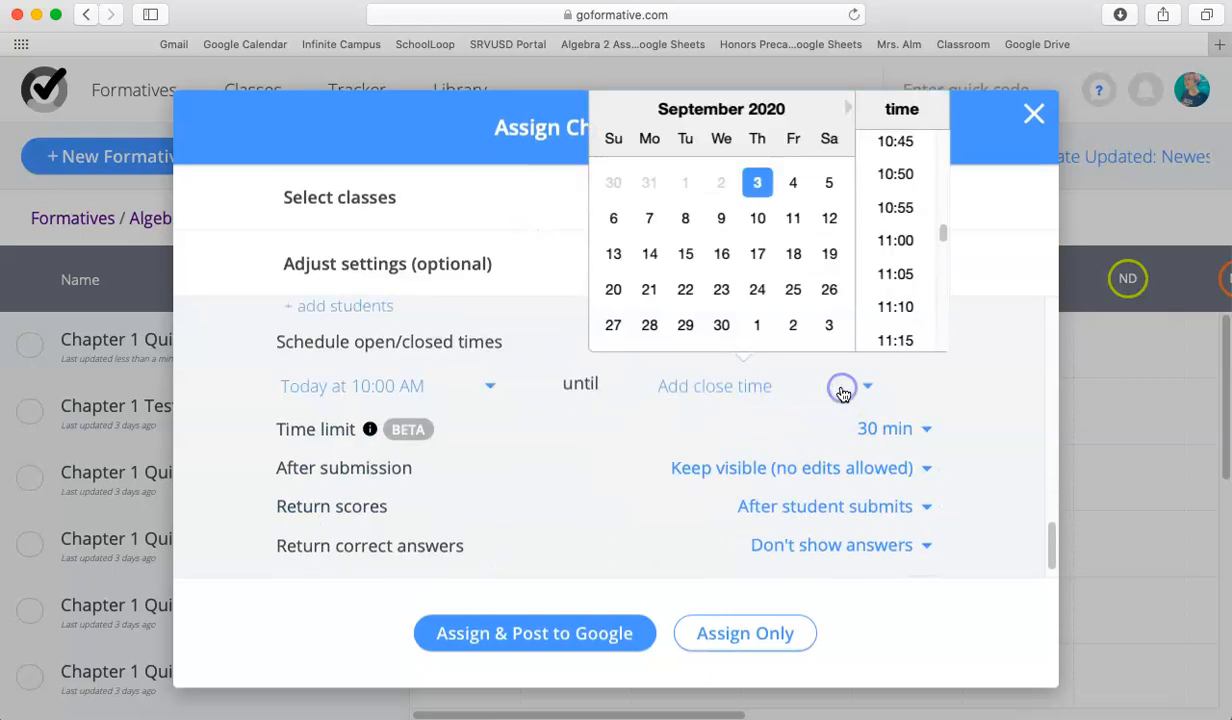
click(898, 241)
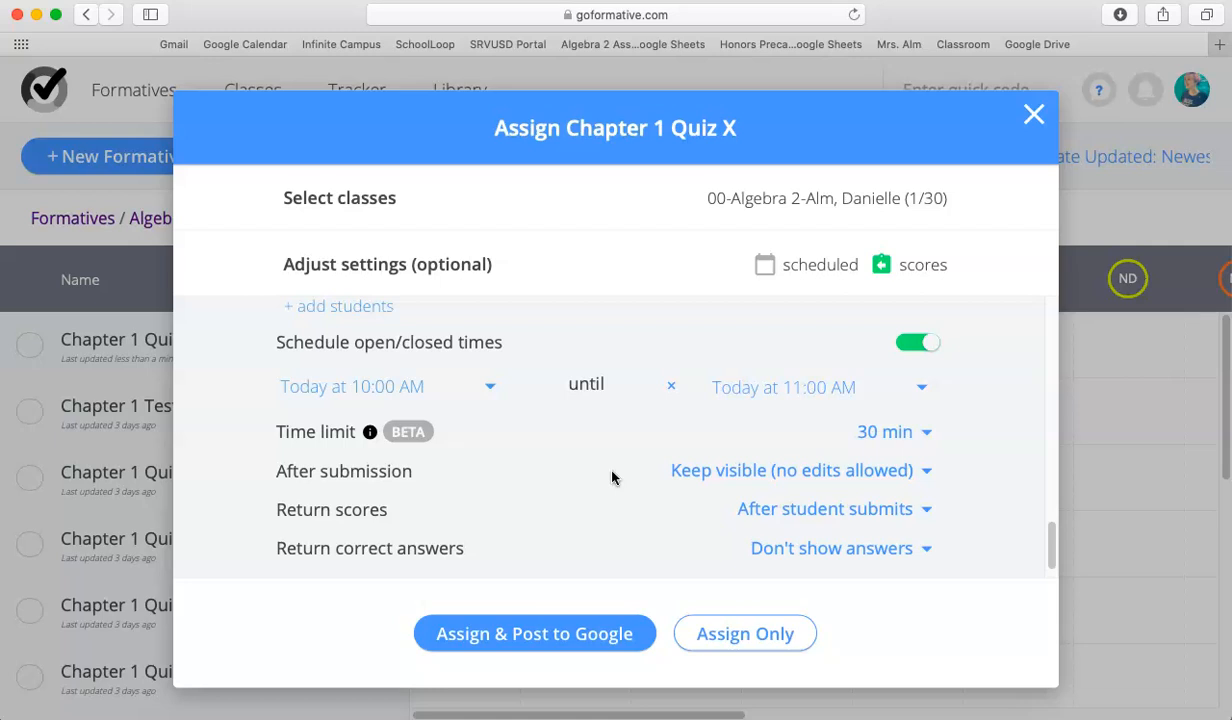
Add two more students from further down the 00-Algebra 2 roster to the Chapter 1 Quiz X assignment.
scroll(612, 478, up, 5)
click(328, 382)
click(332, 450)
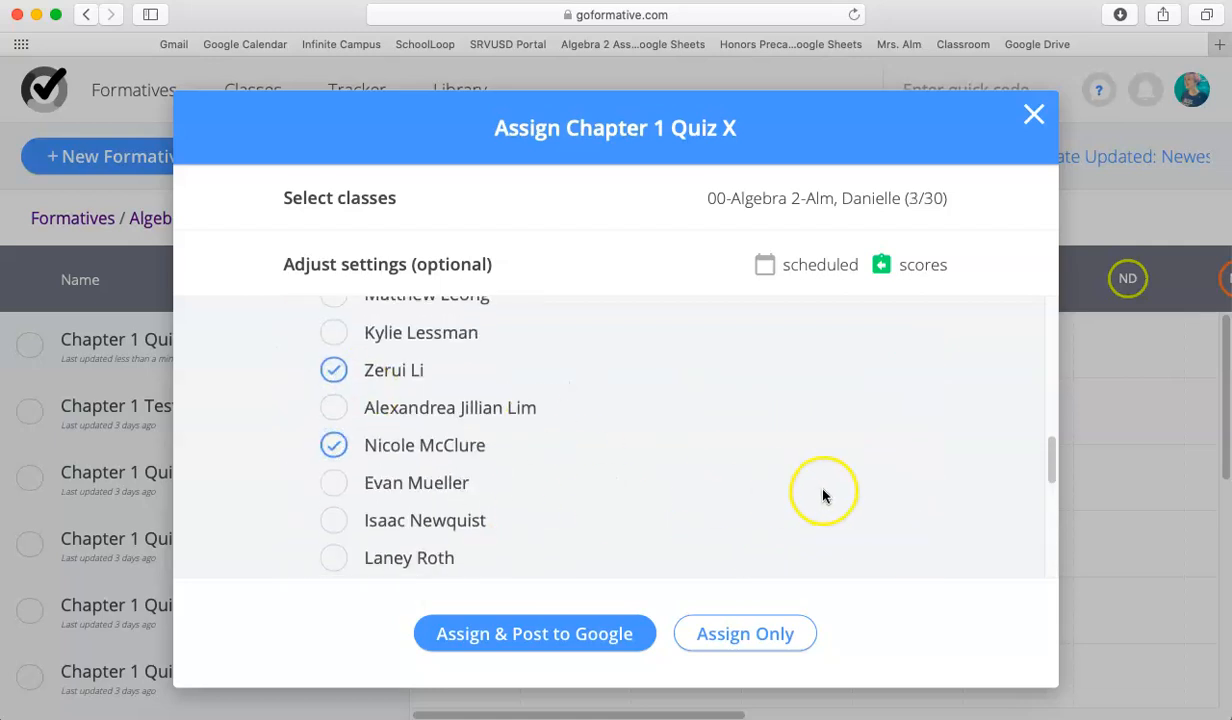
Check the schedule and selected students, and close the Chapter 1 Quiz X assignment without assigning it.
scroll(820, 495, down, 5)
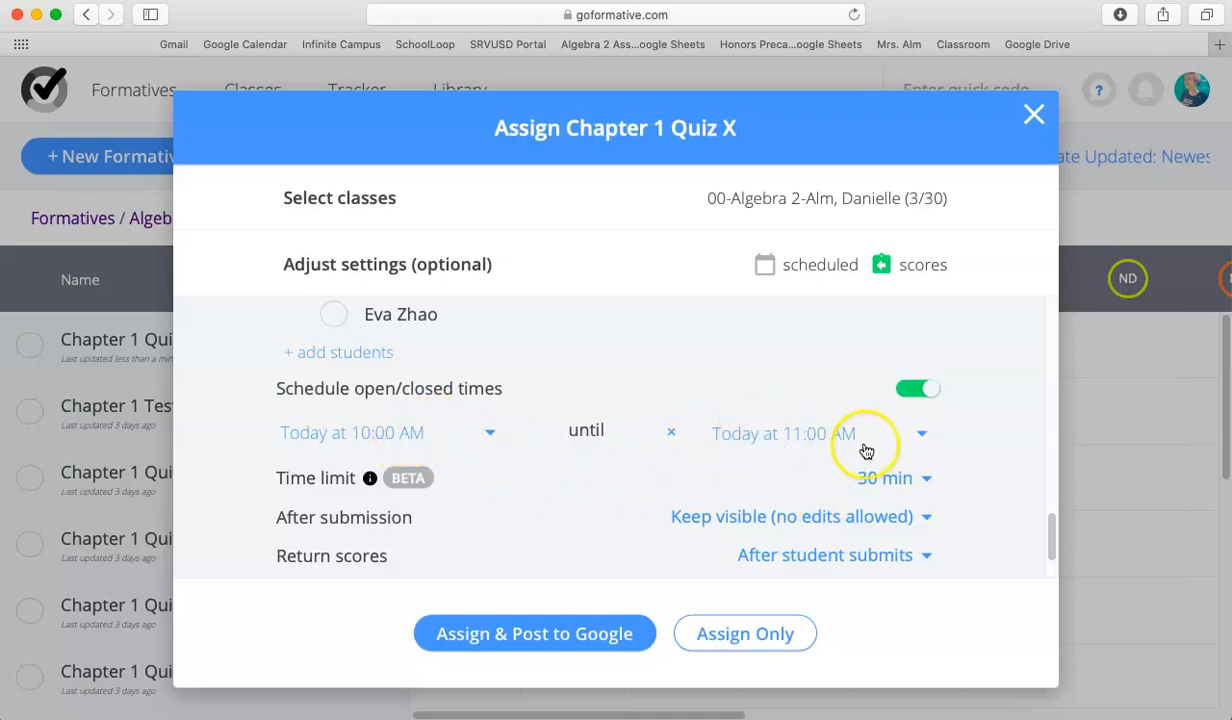
scroll(705, 521, up, 5)
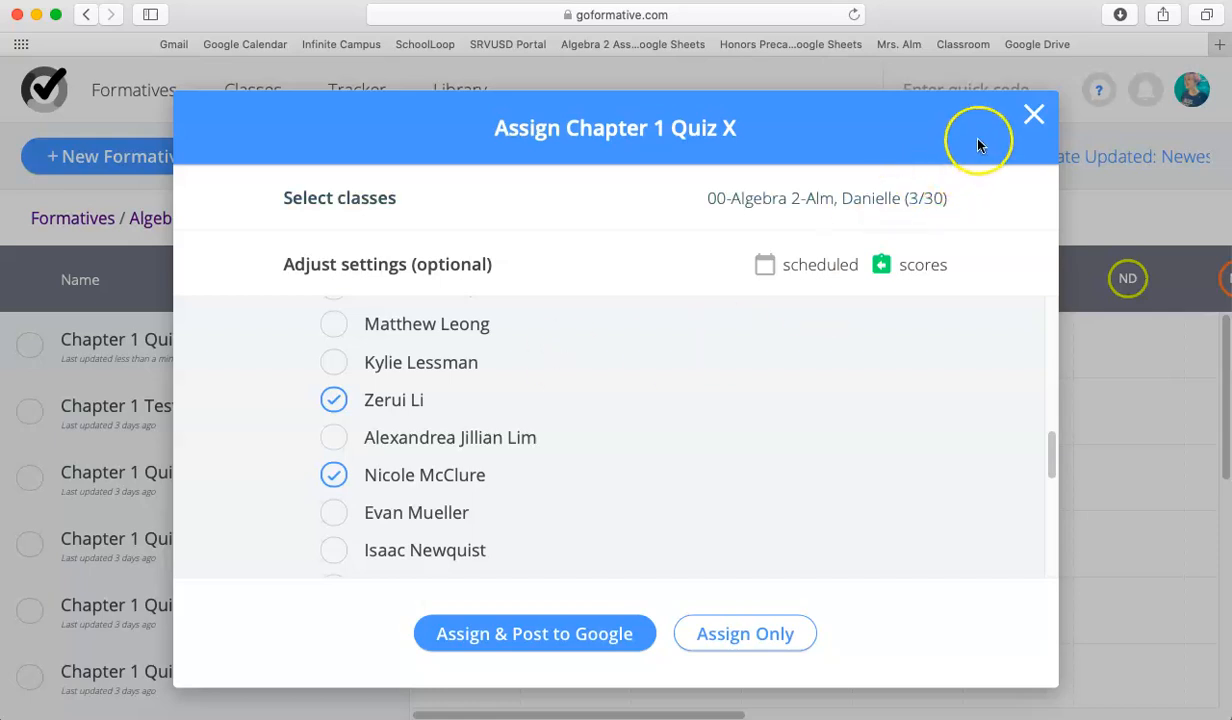
click(1030, 115)
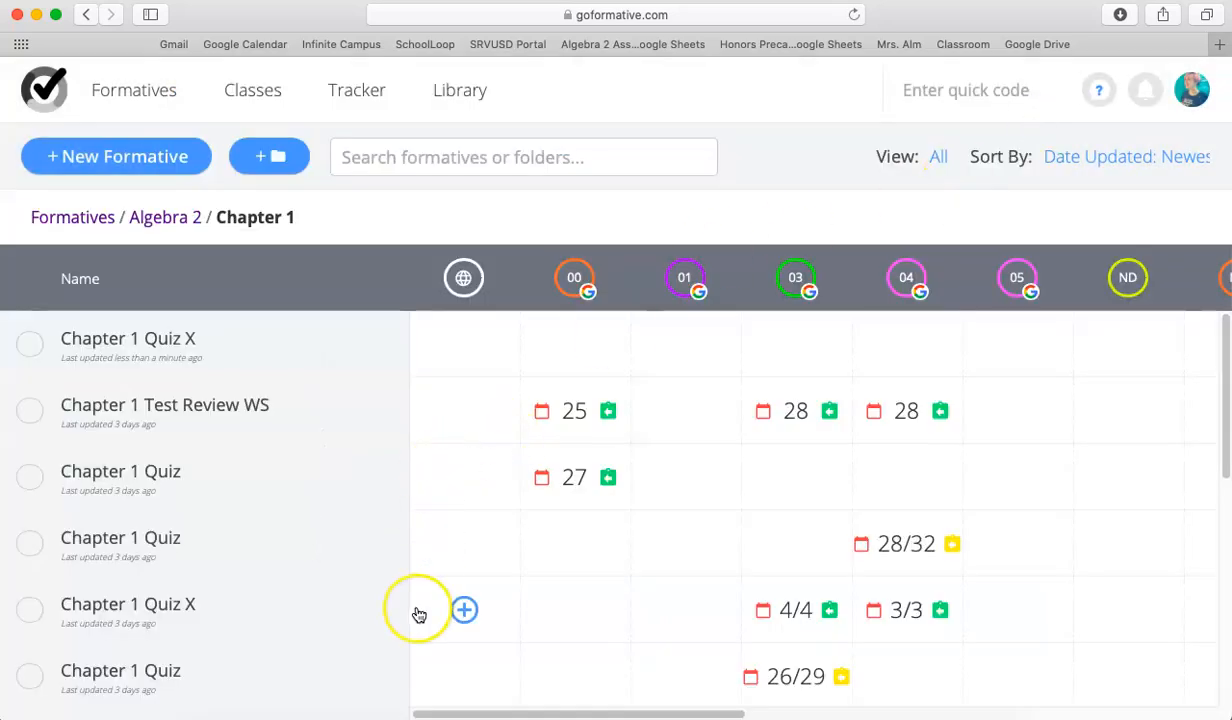